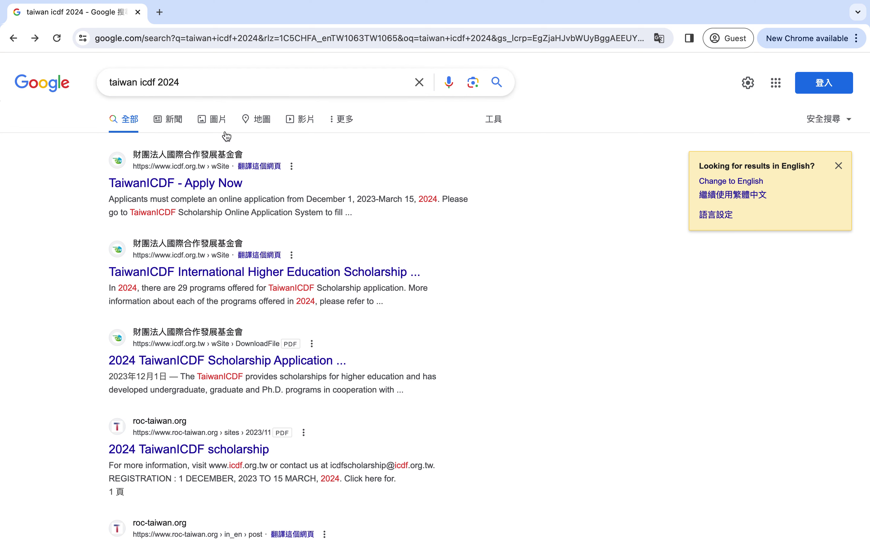
- Open the 'TaiwanICDF - Apply Now' result from the taiwan icdf 2024 Google search
left_click(170, 183)
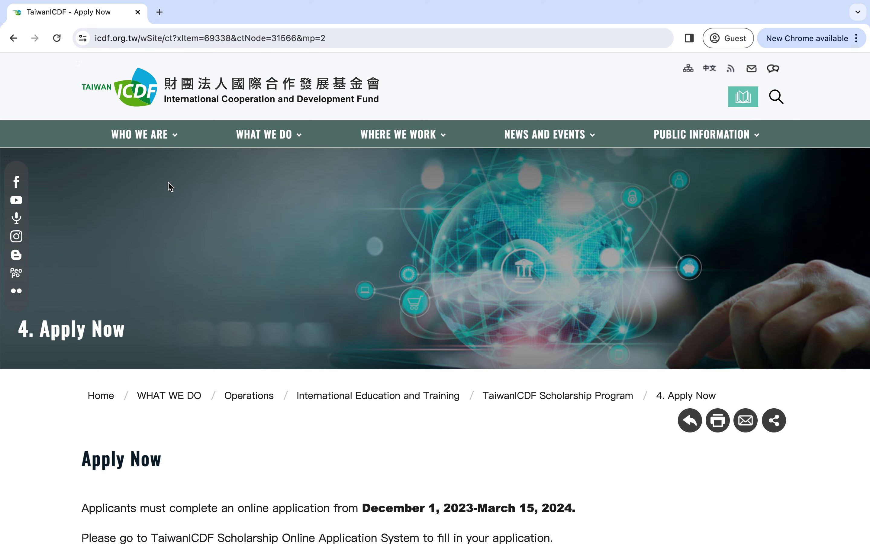
- Go from the Apply Now page to the TaiwanICDF Scholarship Online Application System link
scroll(334, 300, "down", 5)
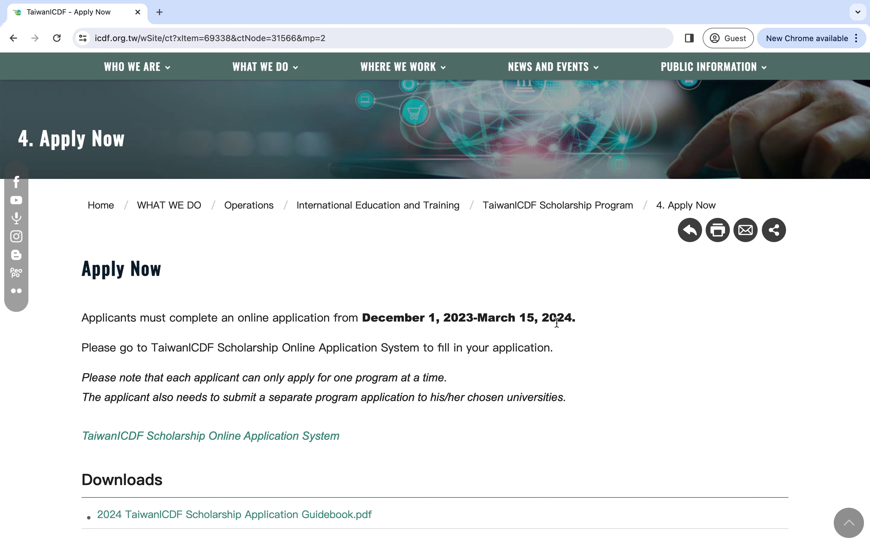
scroll(427, 374, "down", 2)
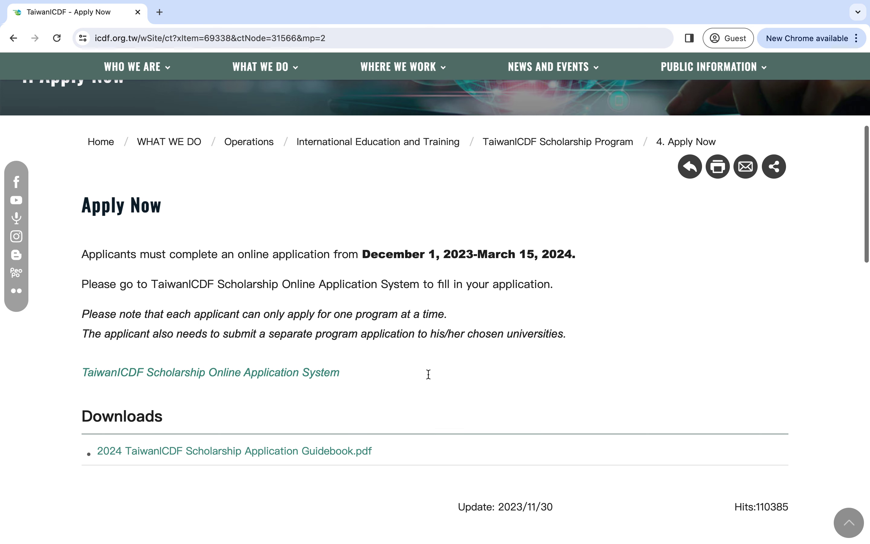
scroll(374, 390, "down", 2)
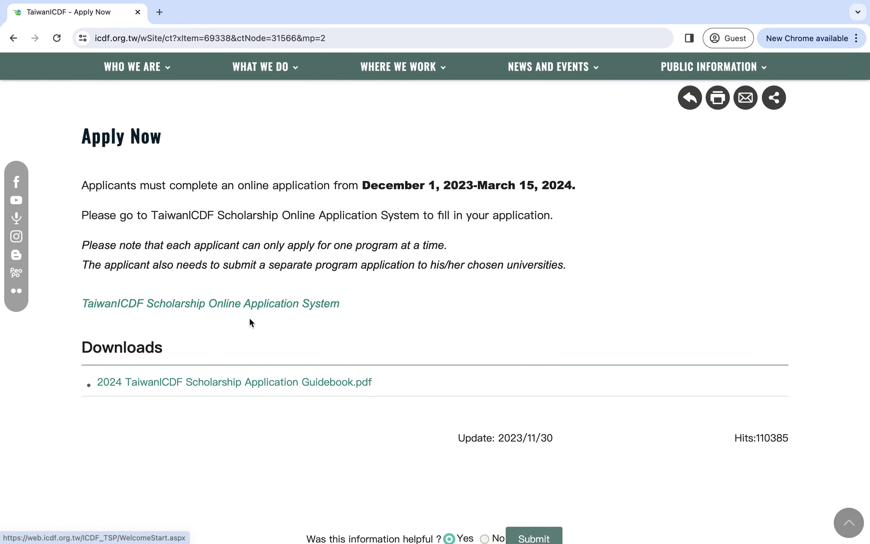
scroll(249, 317, "up", 1)
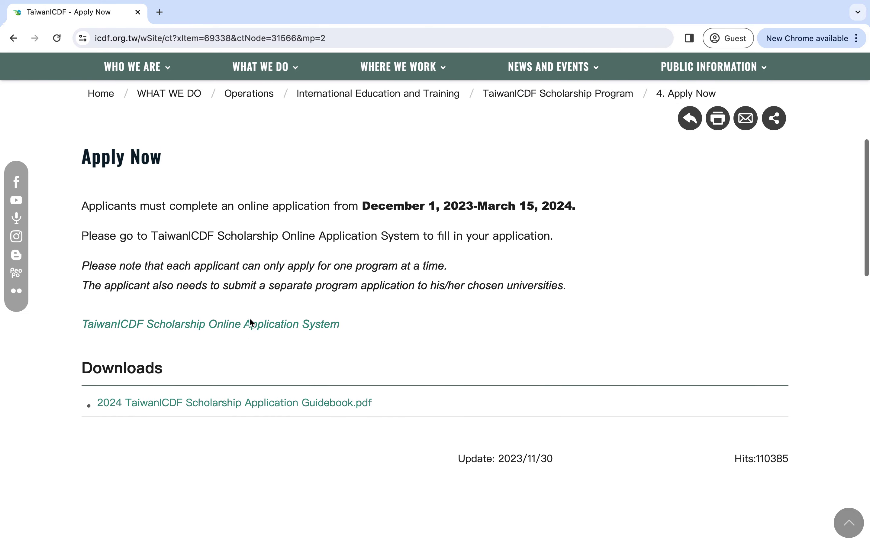
left_click(229, 328)
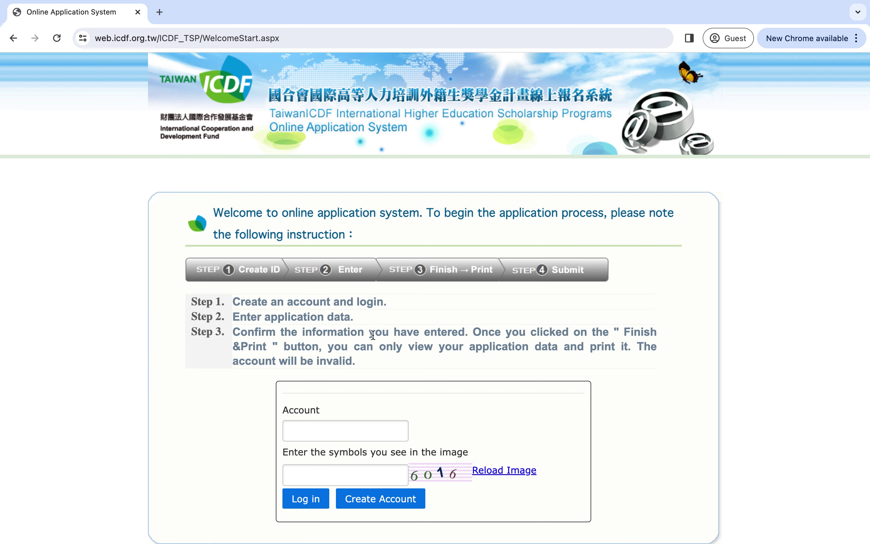
- Enter the account ID and the image verification code on the login page
scroll(372, 334, "down", 2)
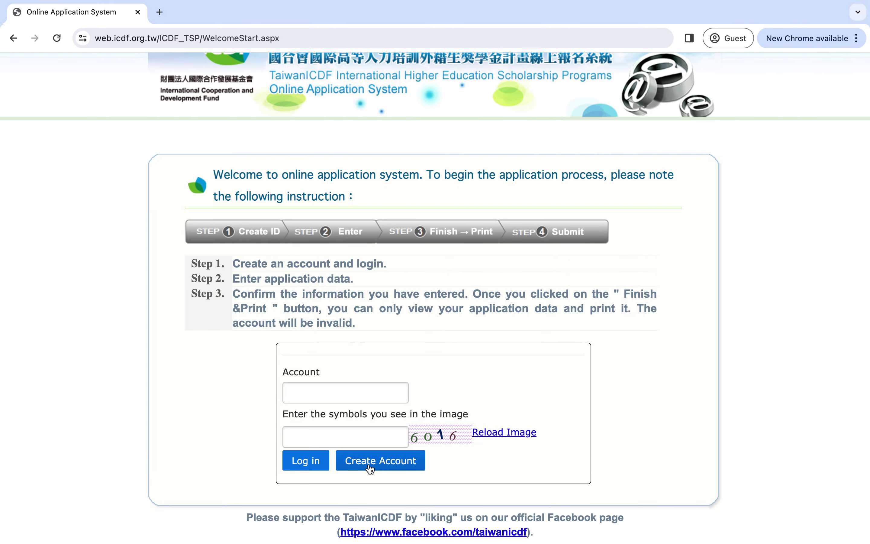
left_click(345, 394)
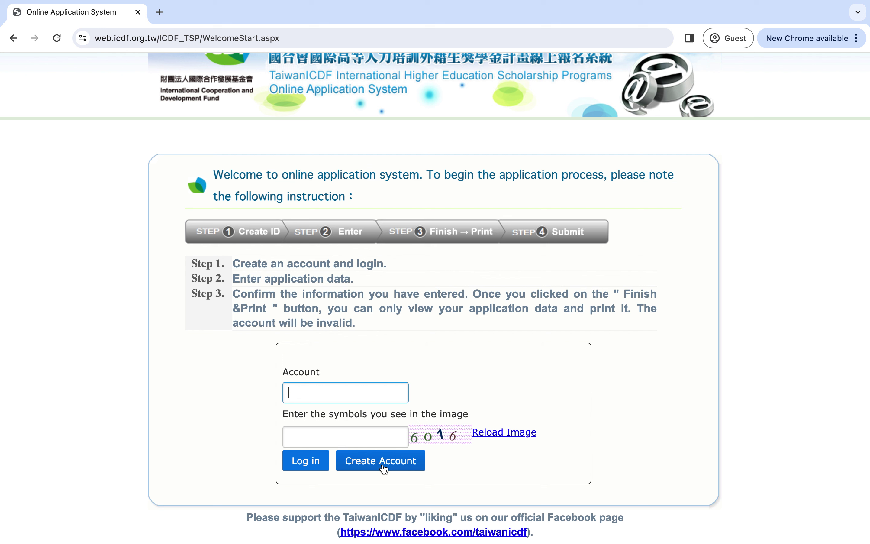
type("113GL6")
left_click(348, 437)
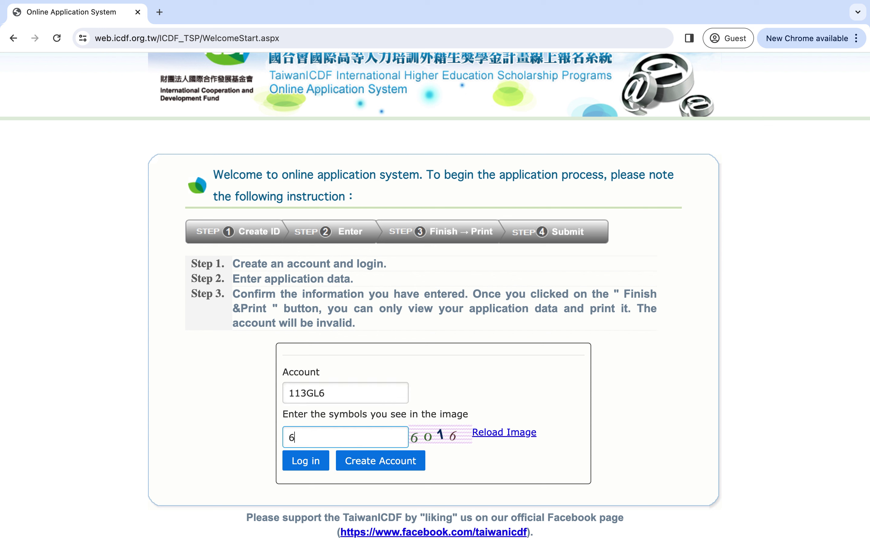
- Log in, read through the personal-data Disclosure, and agree to the consent terms
left_click(302, 462)
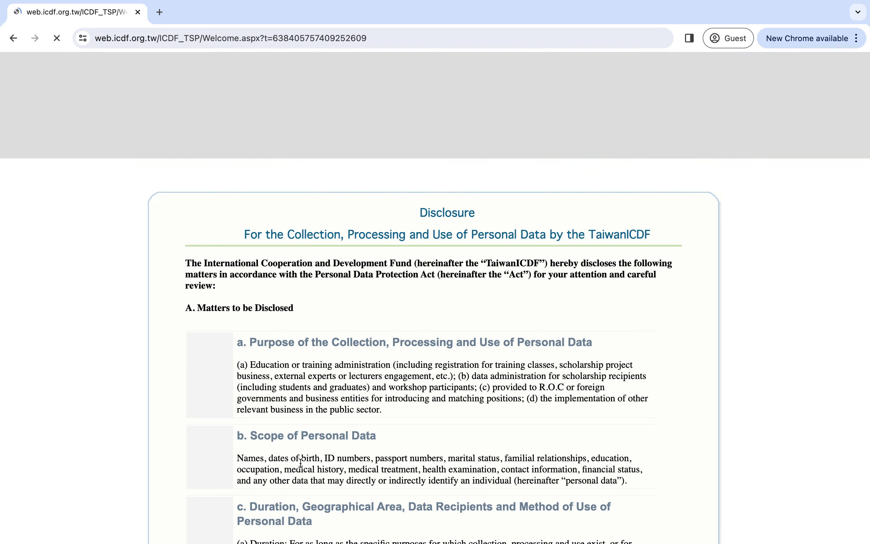
scroll(323, 414, "down", 2)
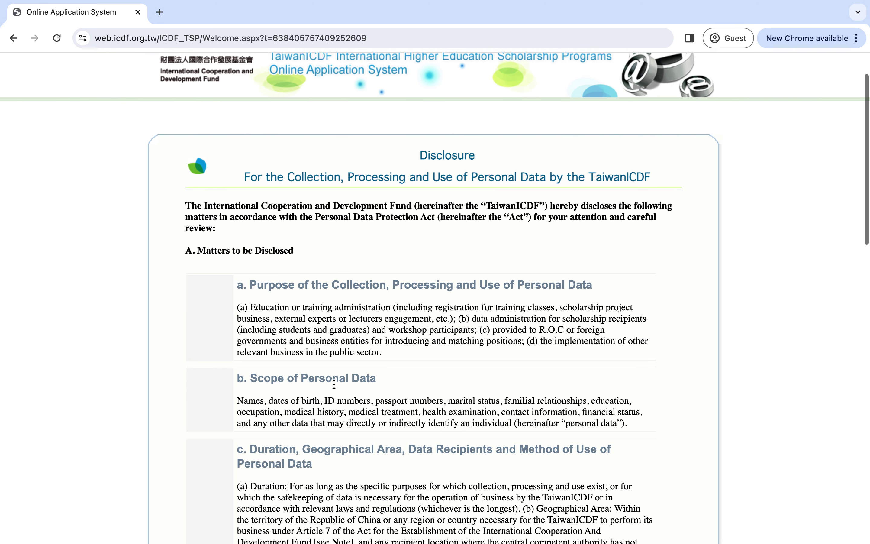
scroll(334, 384, "down", 4)
scroll(334, 386, "down", 3)
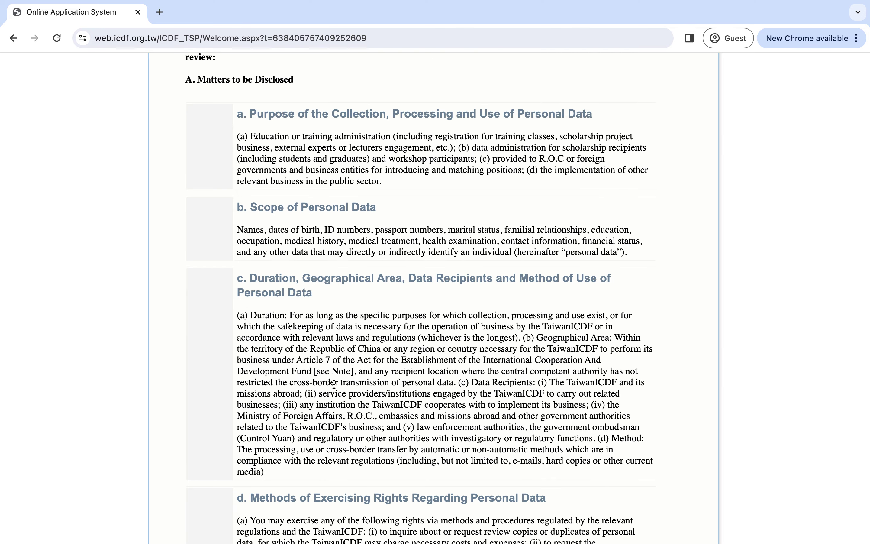
scroll(334, 384, "down", 3)
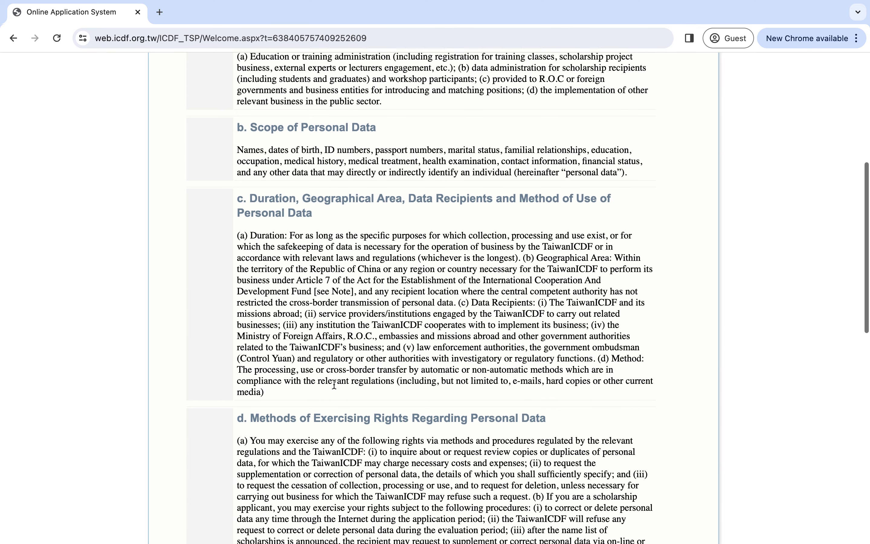
scroll(334, 384, "down", 8)
scroll(334, 386, "down", 5)
scroll(334, 384, "down", 9)
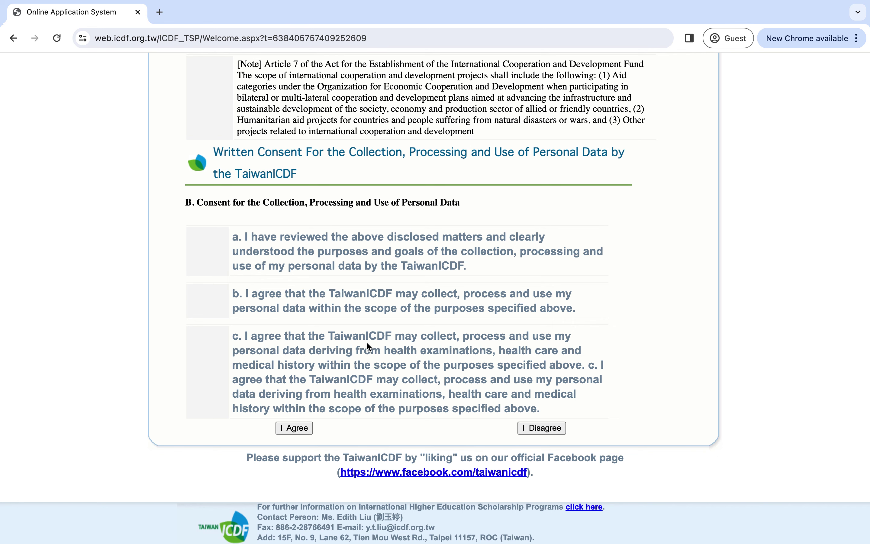
scroll(366, 341, "down", 1)
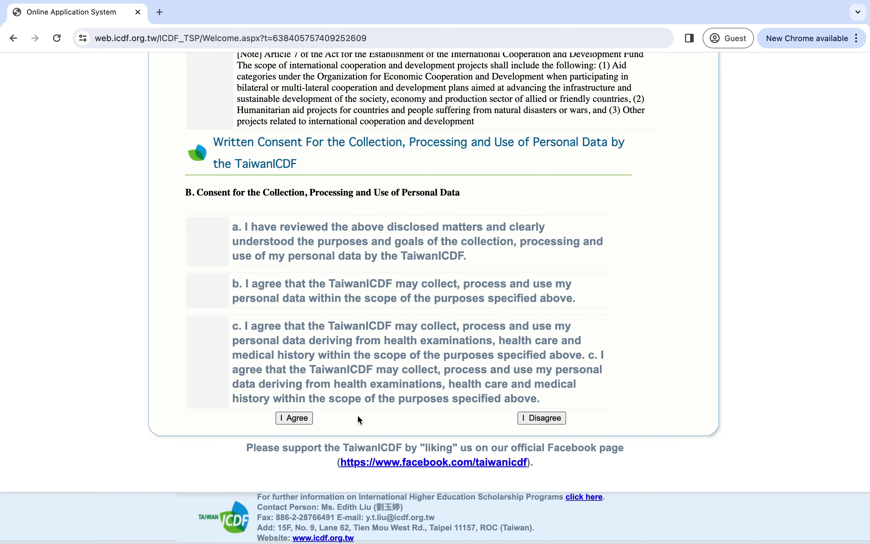
left_click(310, 418)
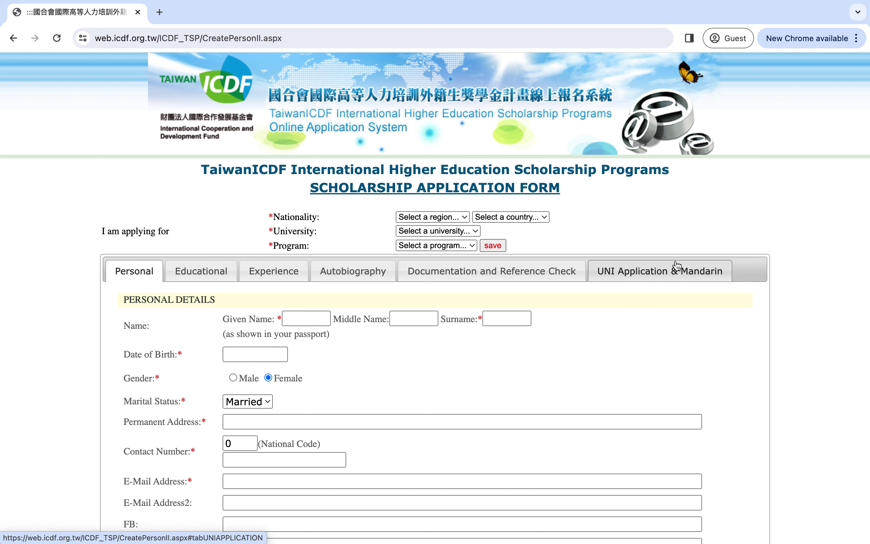
- Set the nationality to Africa > Uganda
left_click(457, 216)
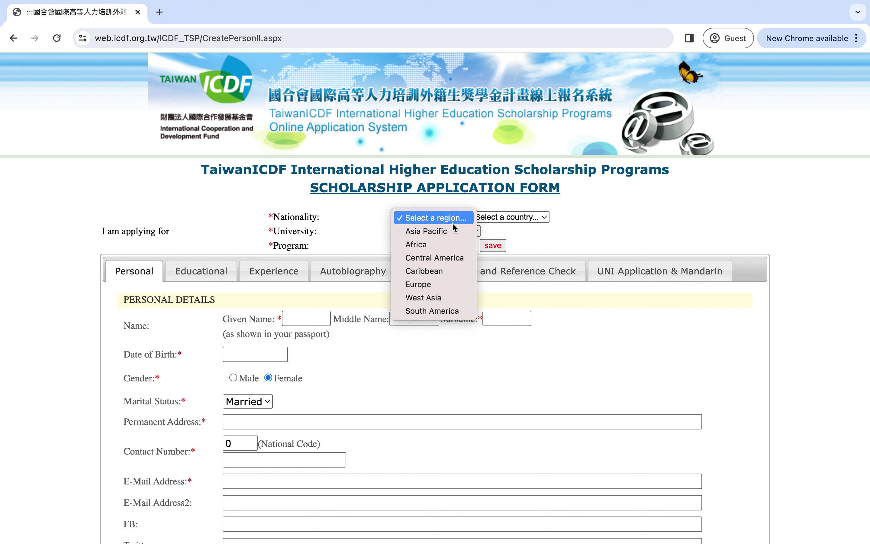
left_click(440, 245)
left_click(483, 218)
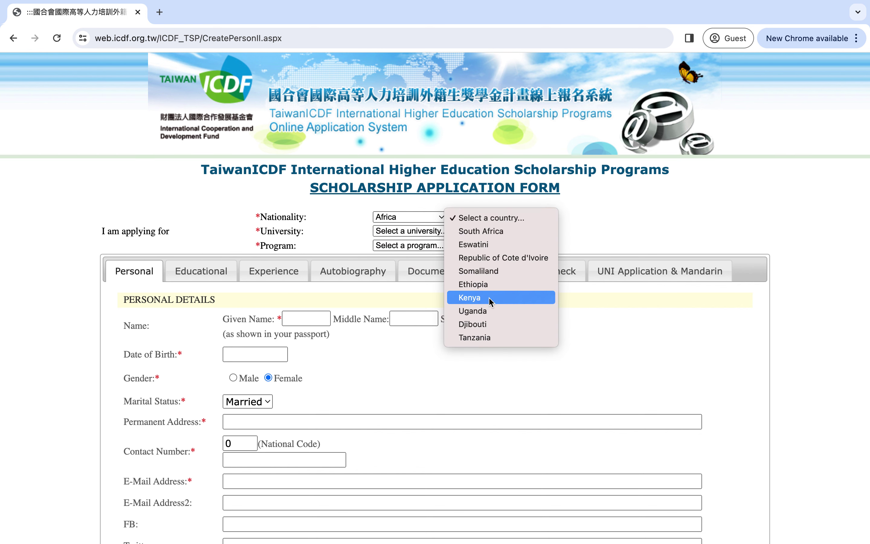
left_click(489, 310)
- Choose National Taipei University (NTPU) and its International Program on Urban Governance (IPUG) Master
left_click(428, 229)
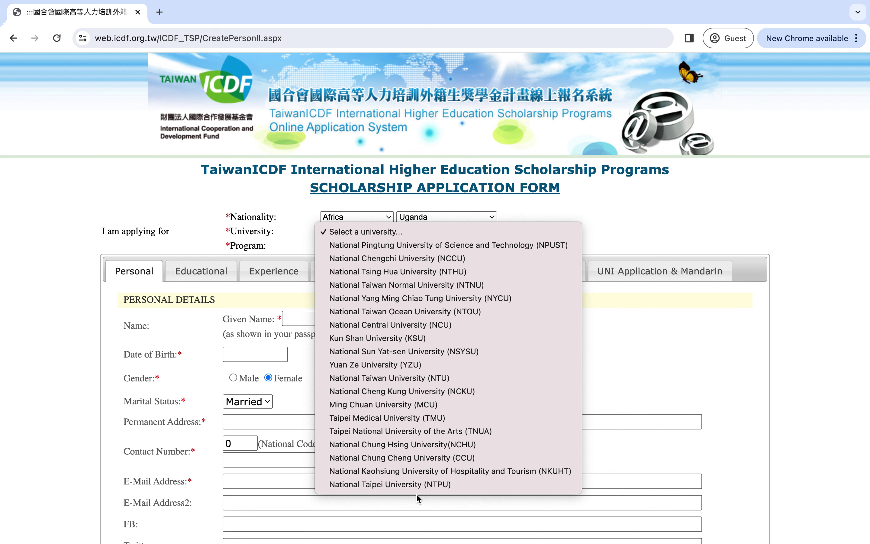
left_click(416, 483)
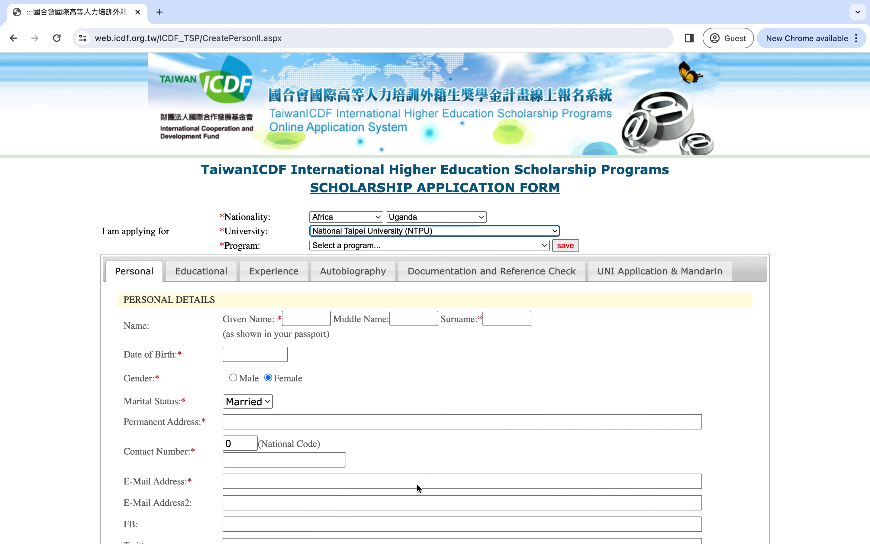
left_click(386, 245)
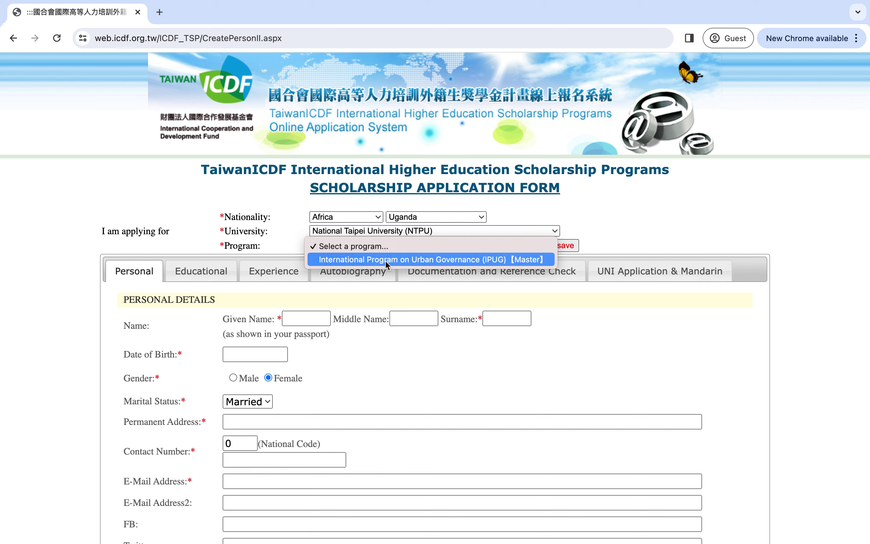
left_click(445, 258)
scroll(422, 286, "down", 1)
scroll(423, 290, "down", 3)
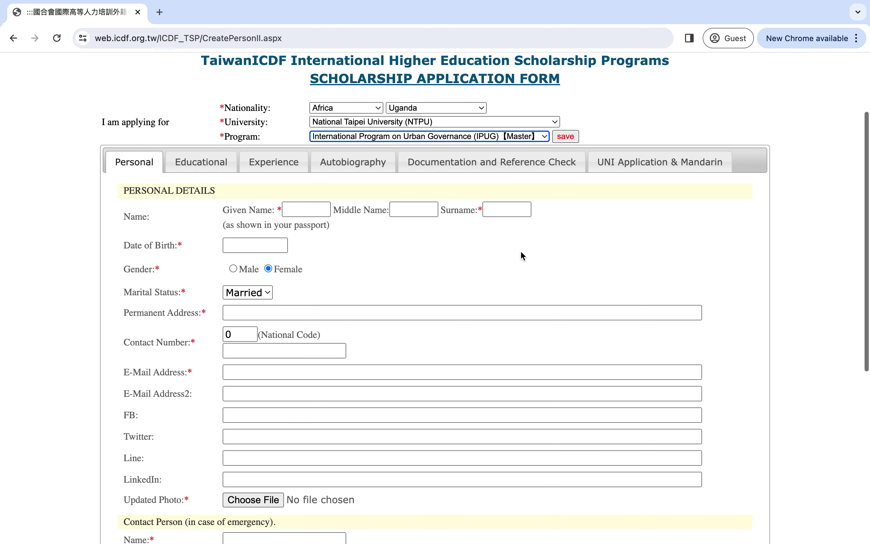
scroll(225, 230, "down", 1)
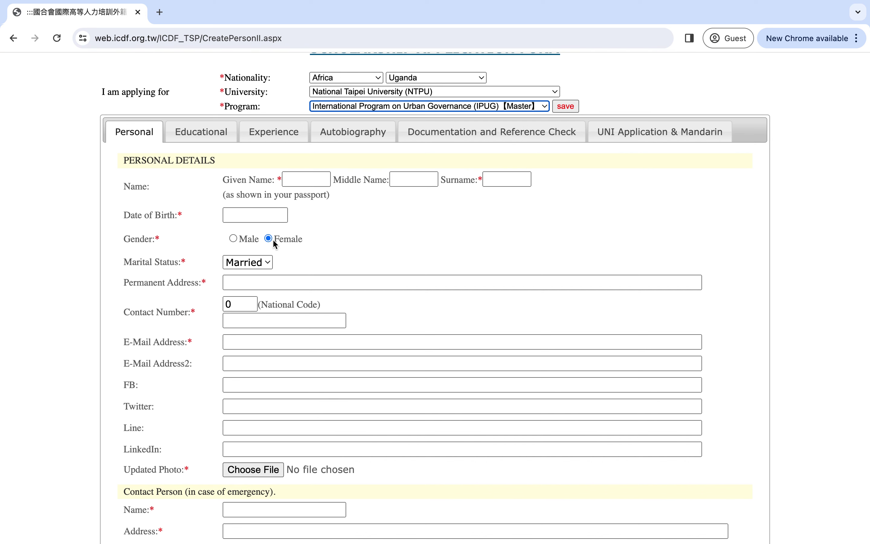
scroll(270, 267, "down", 3)
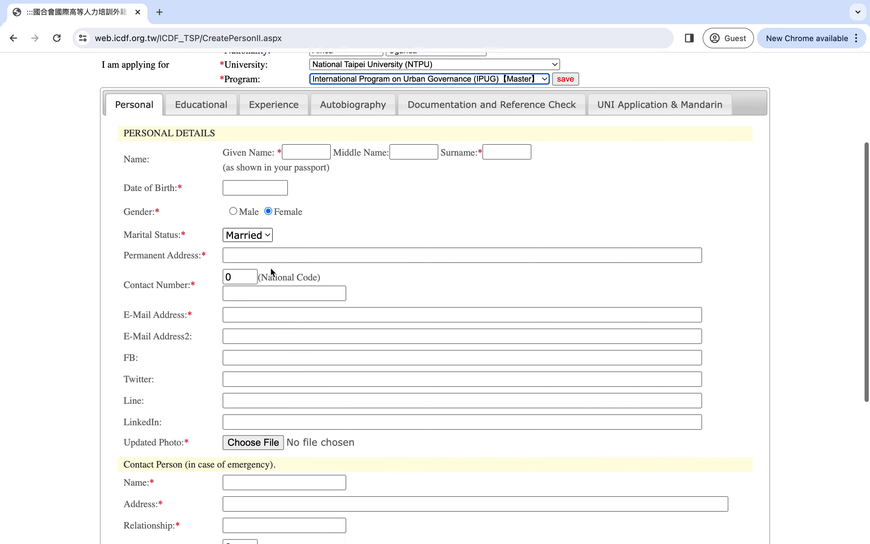
scroll(270, 268, "down", 2)
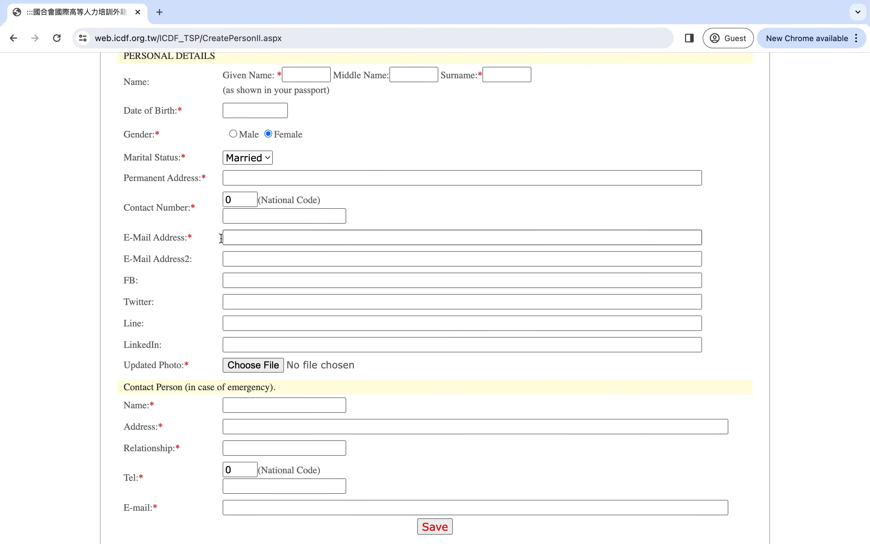
left_click(247, 175)
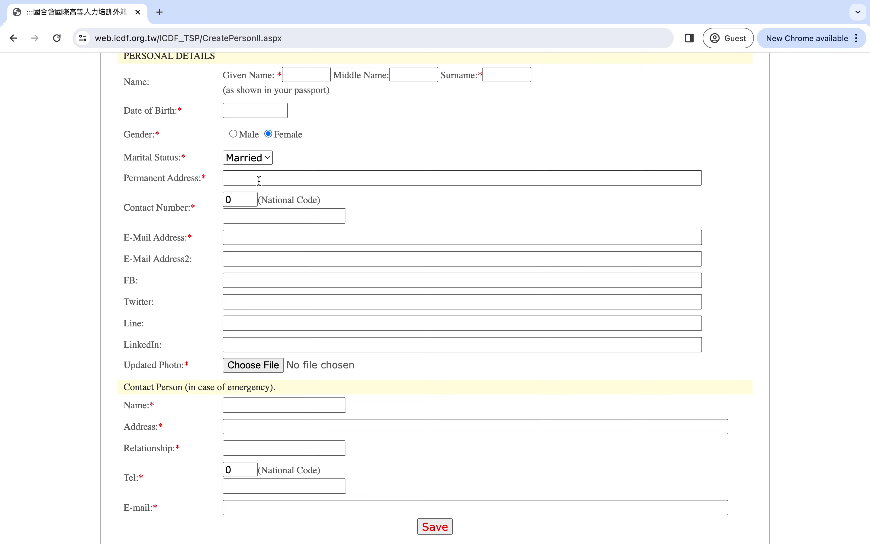
scroll(259, 181, "down", 1)
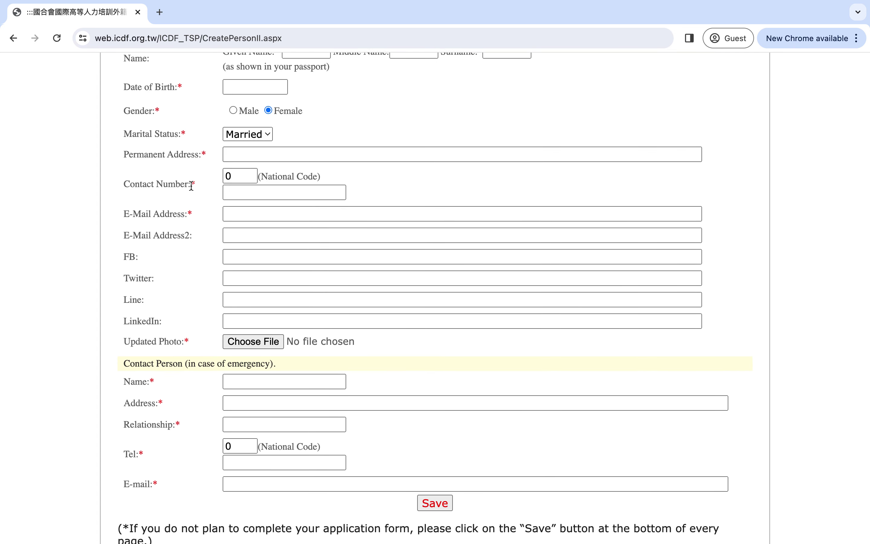
left_click(224, 190)
scroll(192, 212, "down", 3)
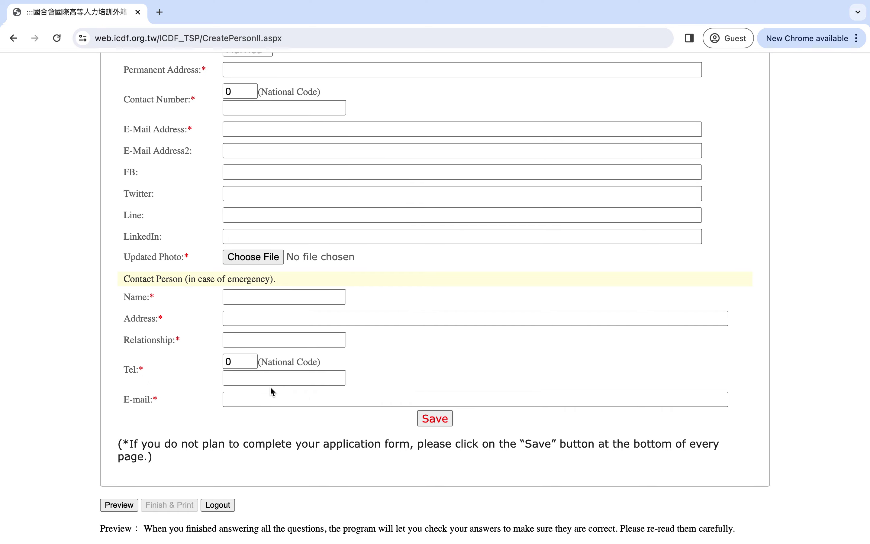
scroll(270, 386, "up", 10)
scroll(270, 386, "down", 2)
scroll(270, 386, "up", 1)
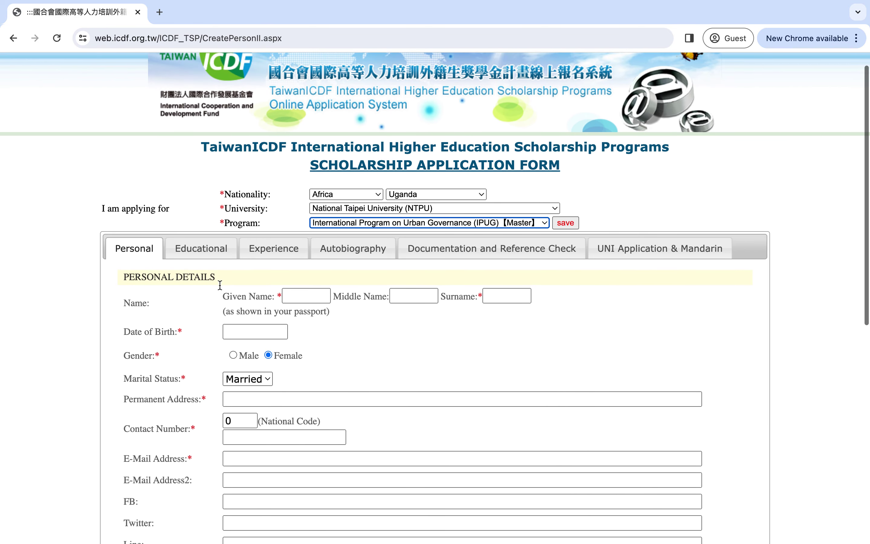
- In the Educational section, set English Proficiency to 'Applicants whose official national language is English'
left_click(207, 245)
scroll(228, 339, "down", 2)
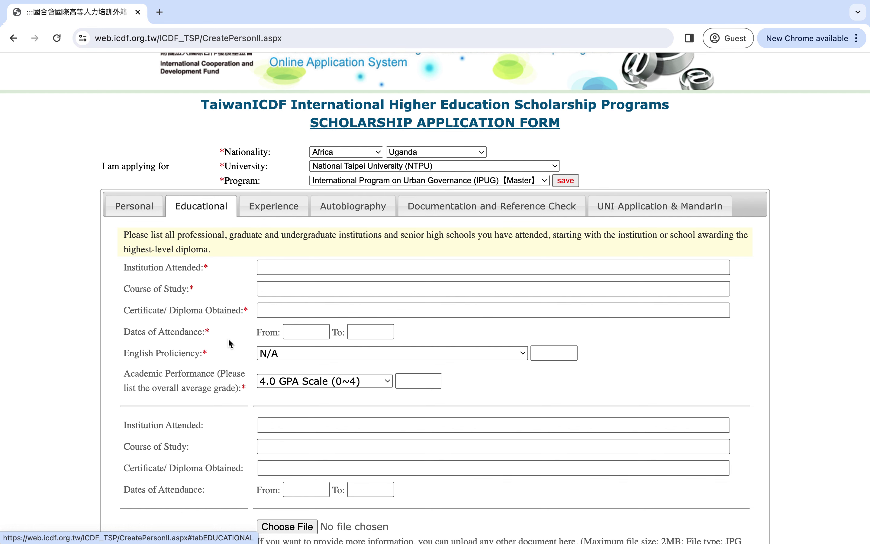
scroll(229, 342, "down", 2)
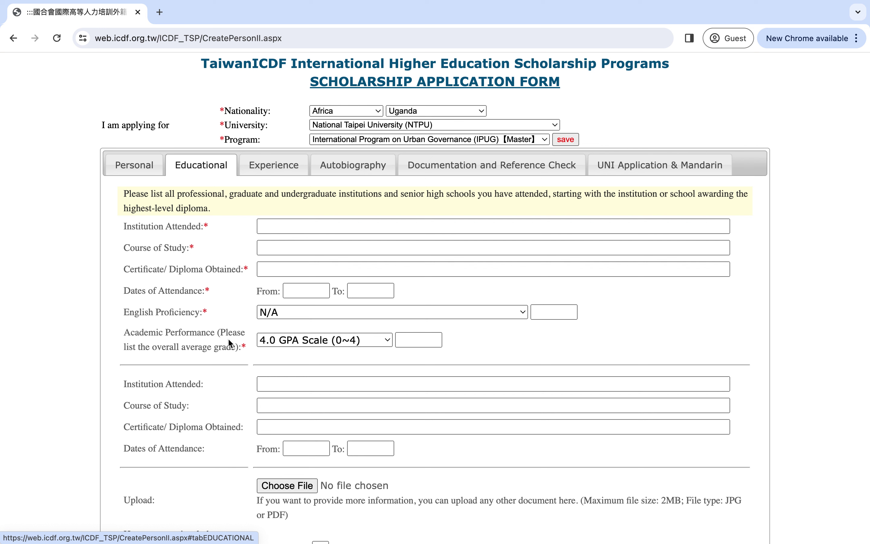
left_click(273, 225)
scroll(288, 311, "down", 1)
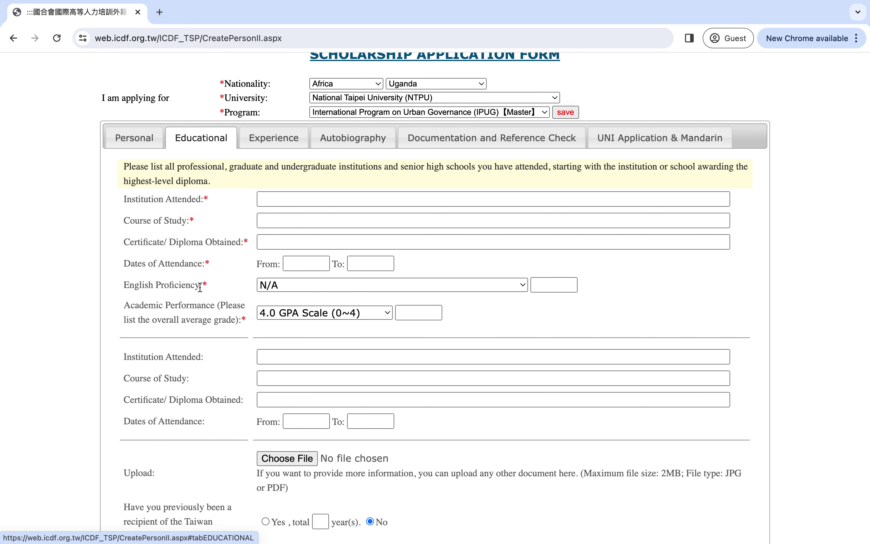
left_click(327, 285)
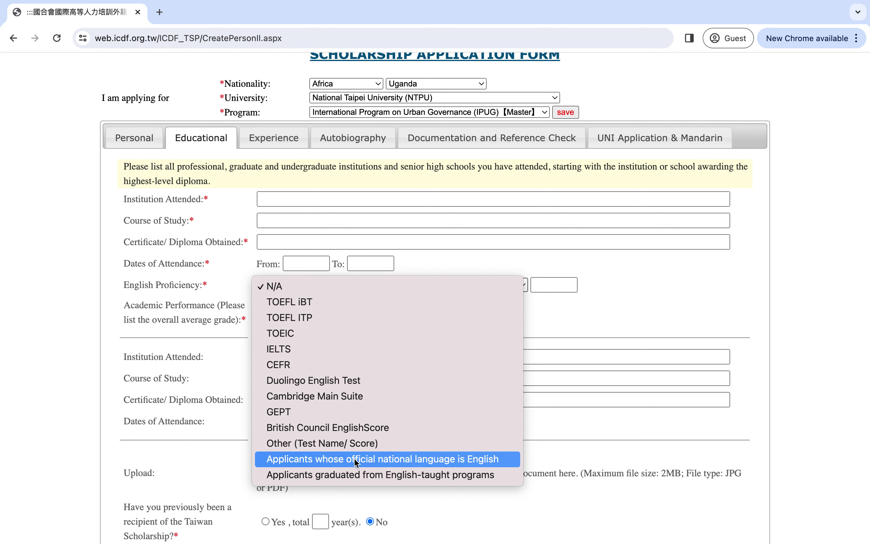
left_click(443, 460)
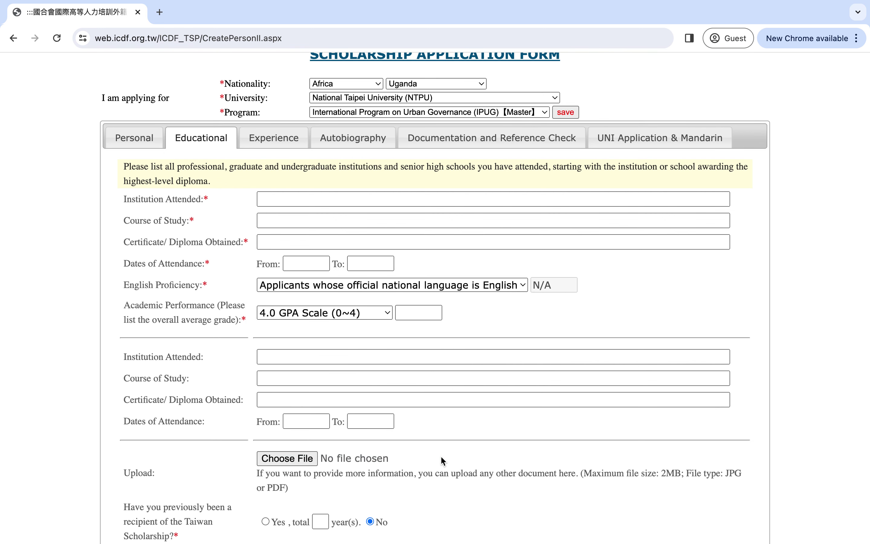
- Keep the 4.0 GPA Scale (0~4) grading and save the educational details
scroll(420, 332, "down", 2)
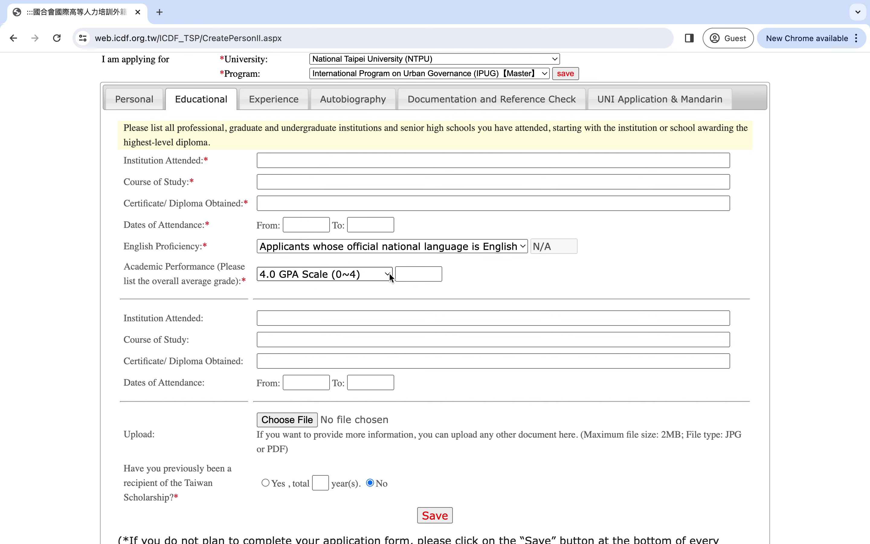
scroll(318, 288, "down", 3)
left_click(360, 209)
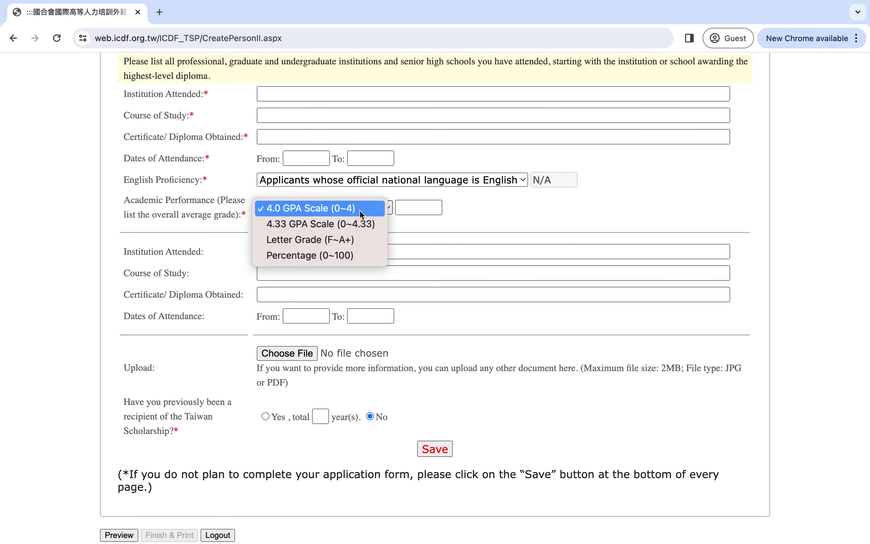
left_click(359, 208)
scroll(261, 284, "down", 1)
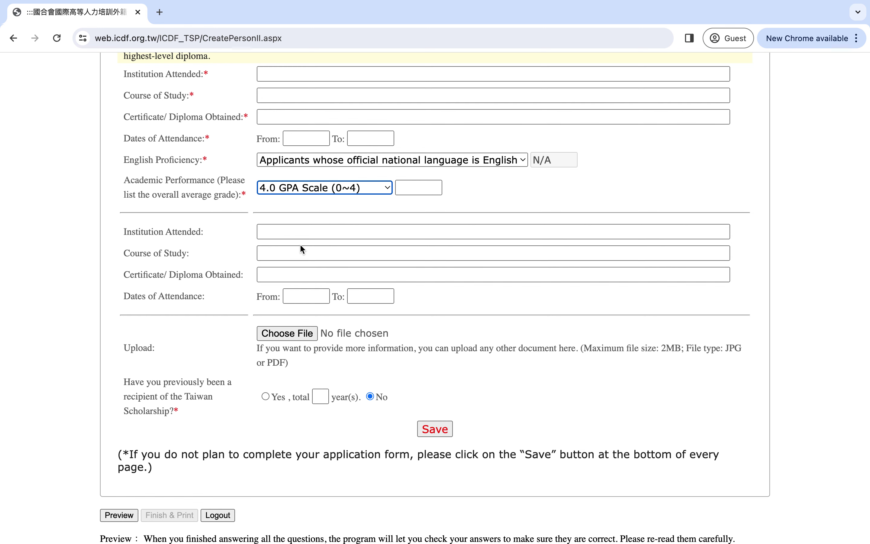
scroll(299, 243, "down", 1)
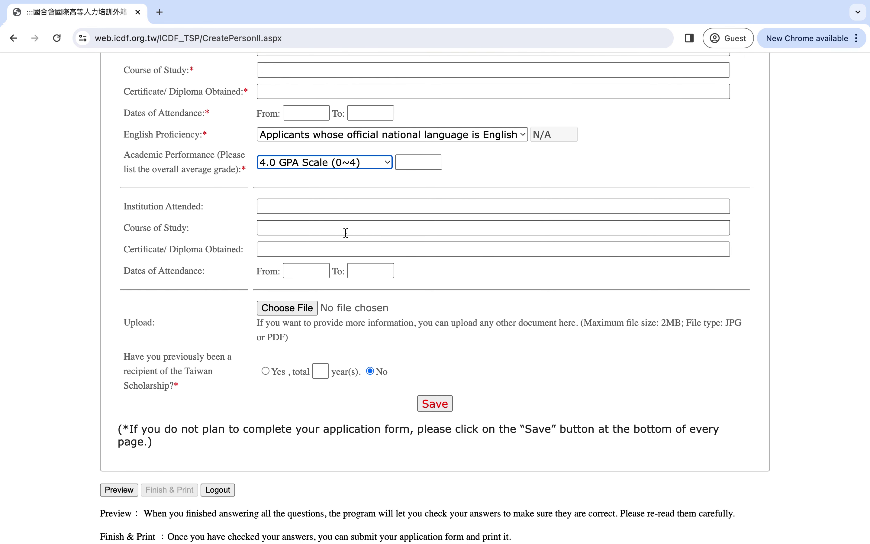
scroll(359, 287, "down", 2)
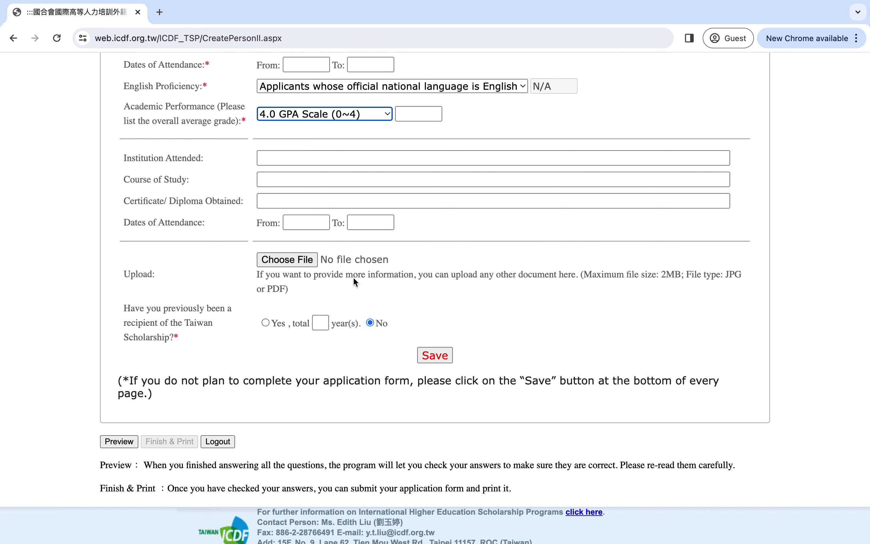
scroll(285, 289, "down", 1)
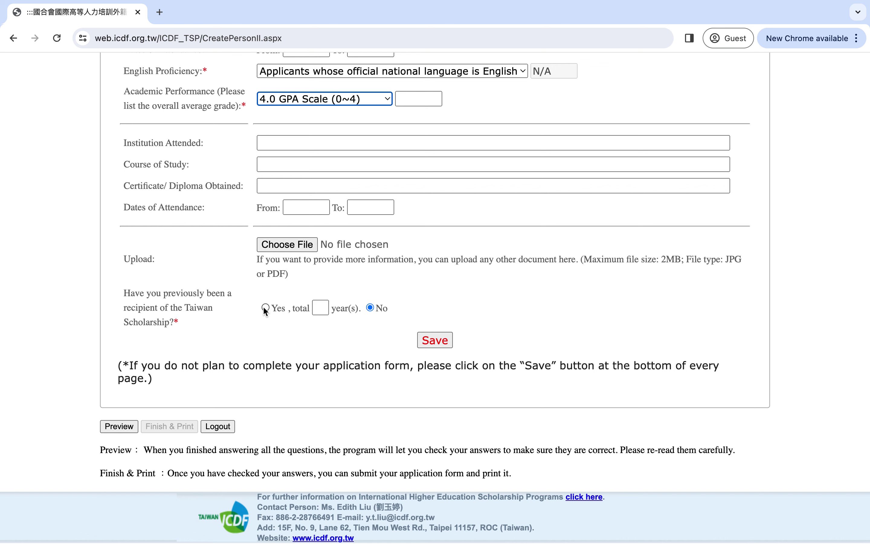
left_click(431, 343)
scroll(324, 265, "down", 1)
- Review the Experience section's two empty previous-company entries, upload row and Save button
left_click(281, 272)
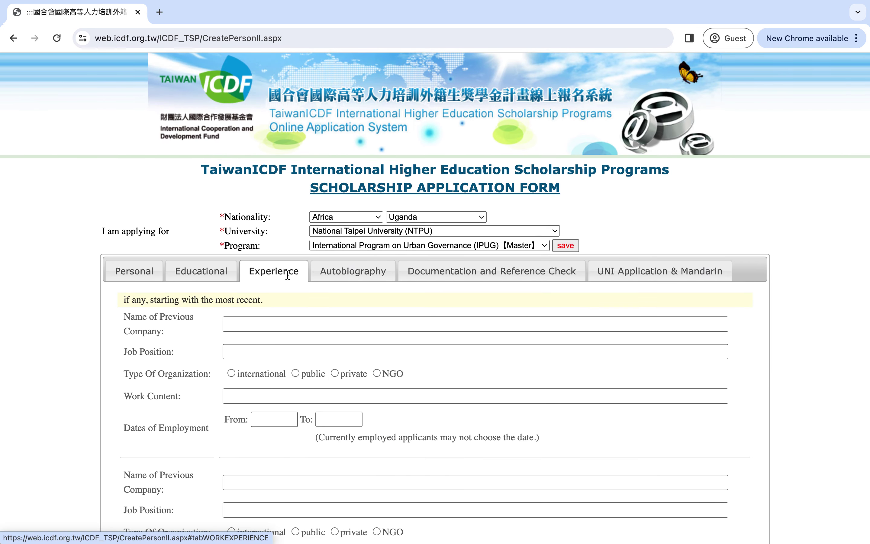
scroll(267, 350, "down", 5)
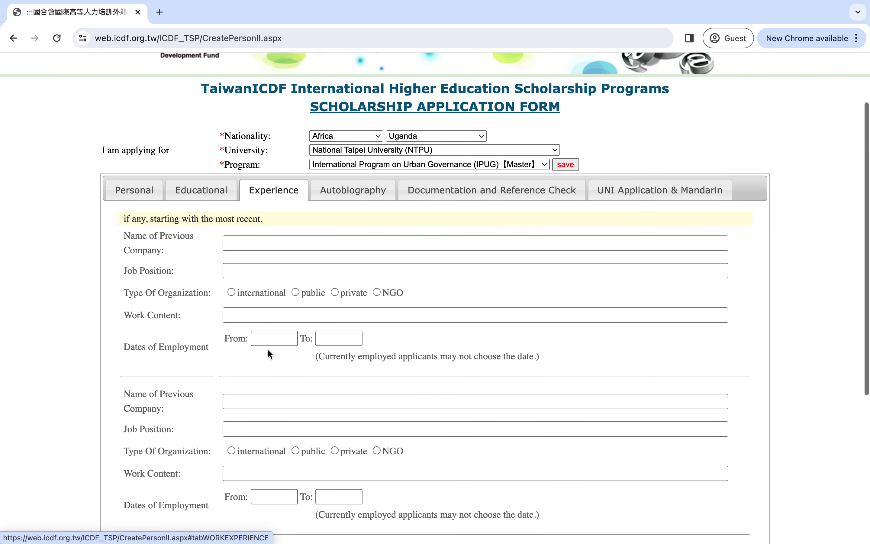
scroll(267, 348, "down", 5)
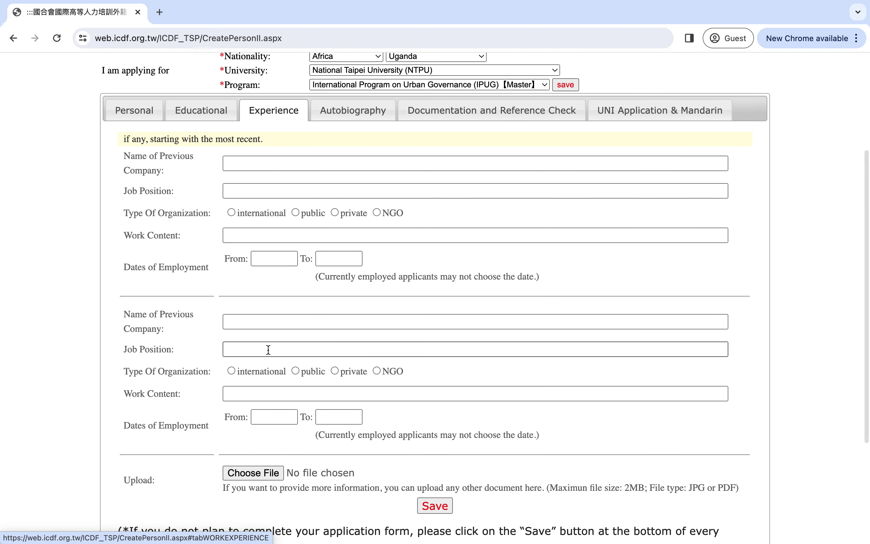
scroll(266, 348, "up", 4)
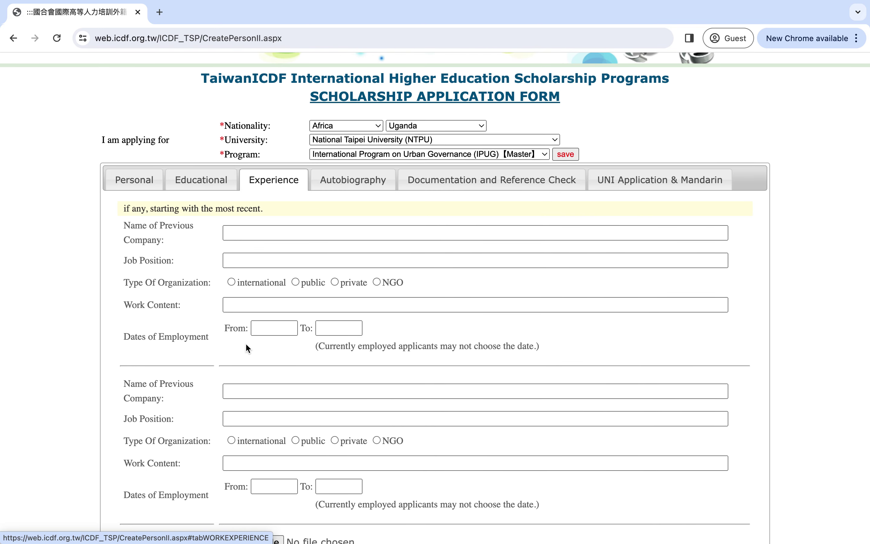
left_click(230, 230)
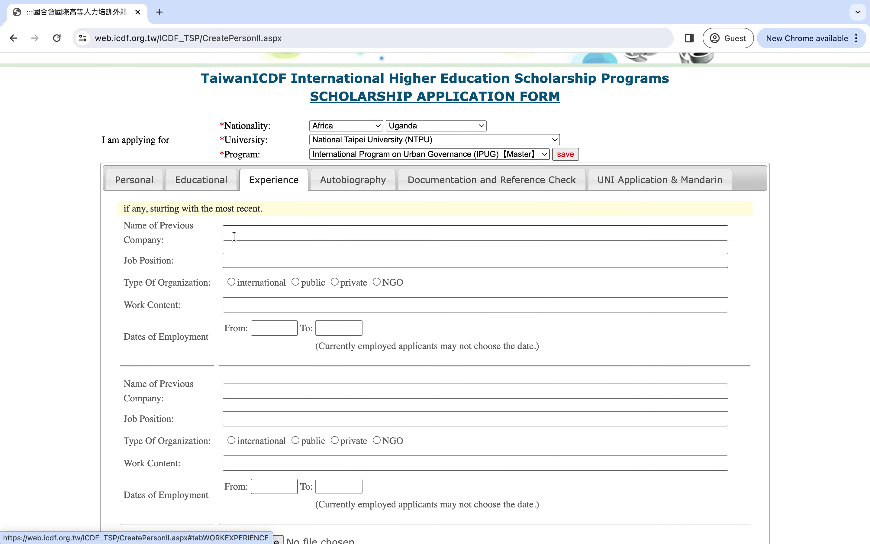
scroll(243, 333, "down", 3)
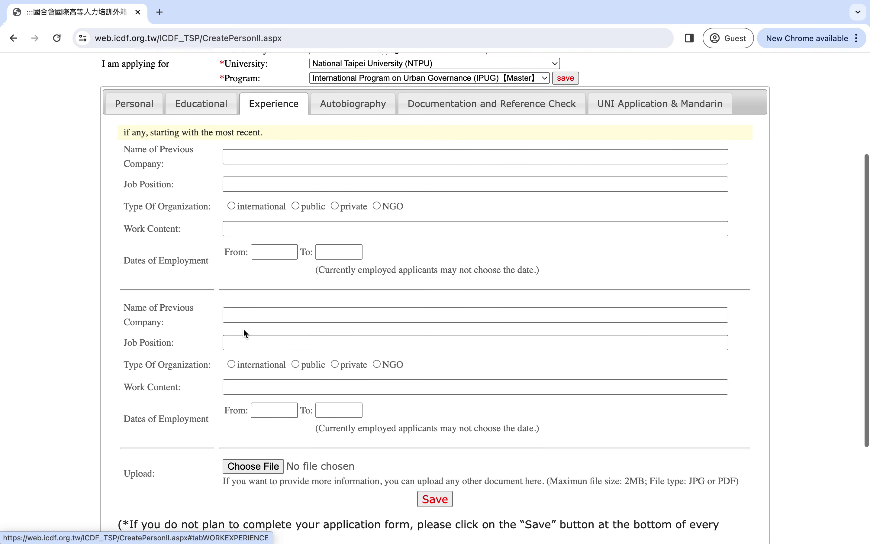
scroll(265, 333, "down", 3)
scroll(264, 333, "up", 5)
scroll(265, 334, "down", 7)
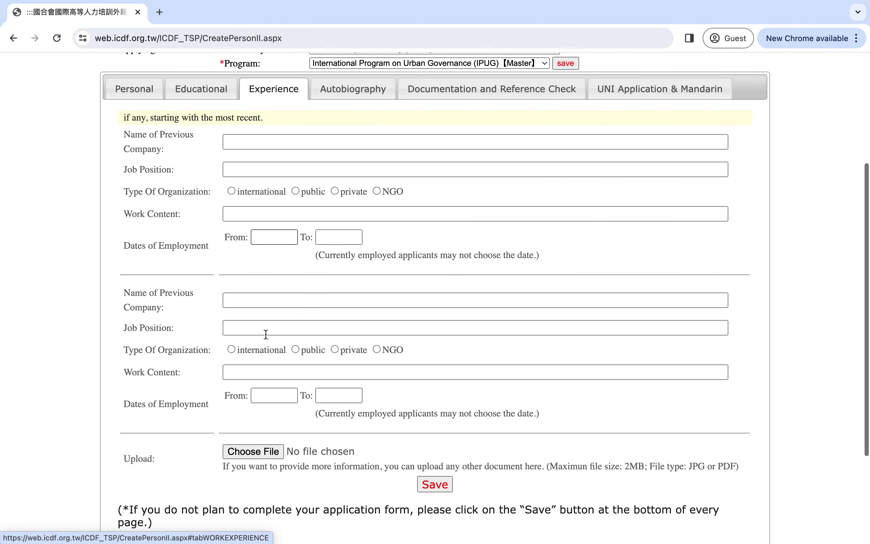
scroll(265, 335, "up", 7)
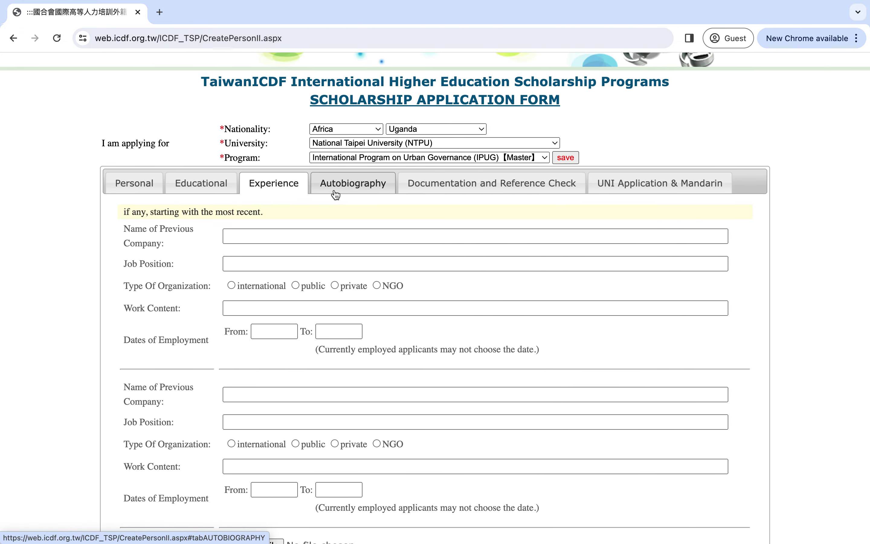
- Review the Autobiography section's four guiding questions and its empty 1400-character essay box
left_click(334, 187)
scroll(237, 340, "down", 2)
scroll(237, 340, "up", 1)
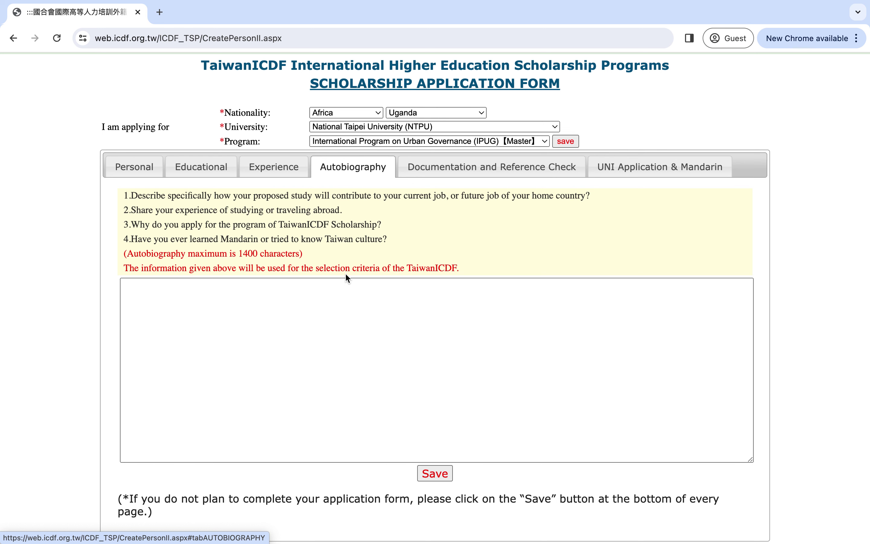
scroll(285, 366, "down", 1)
scroll(285, 365, "down", 1)
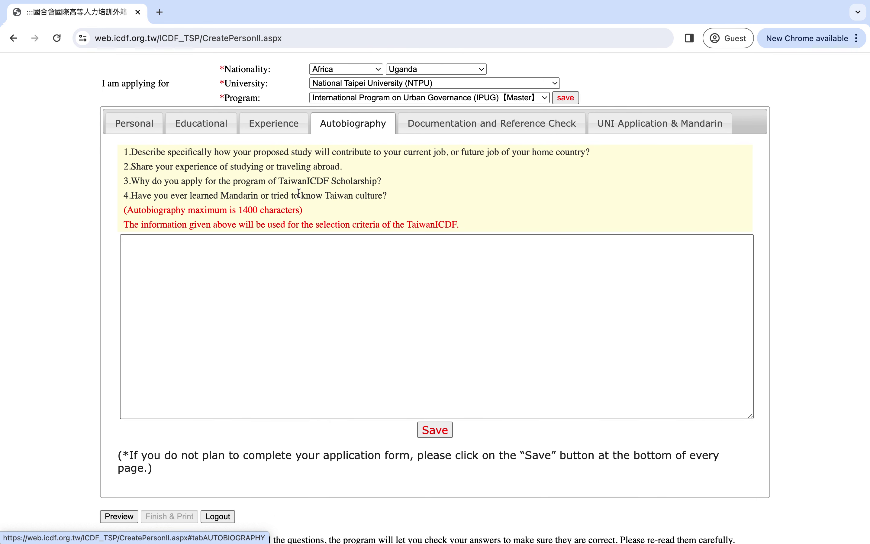
left_click(379, 271)
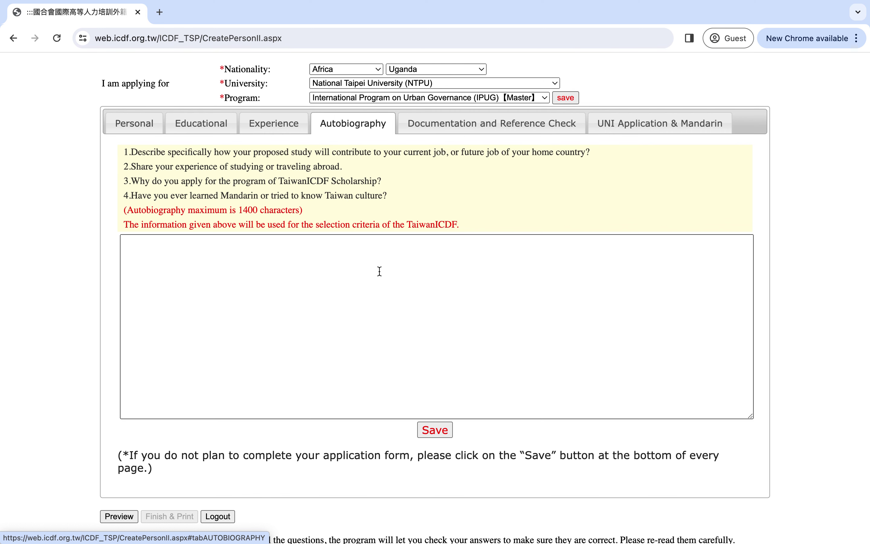
scroll(379, 271, "down", 1)
scroll(380, 271, "up", 2)
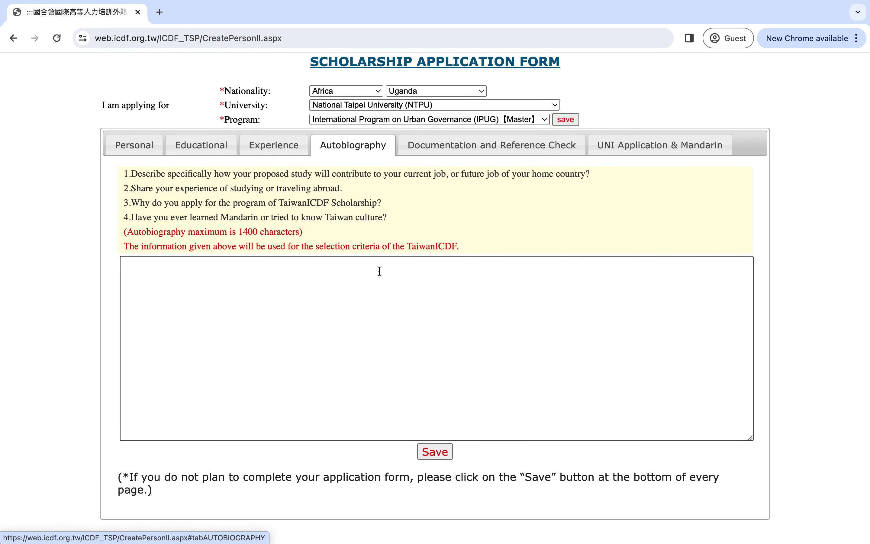
scroll(380, 272, "up", 1)
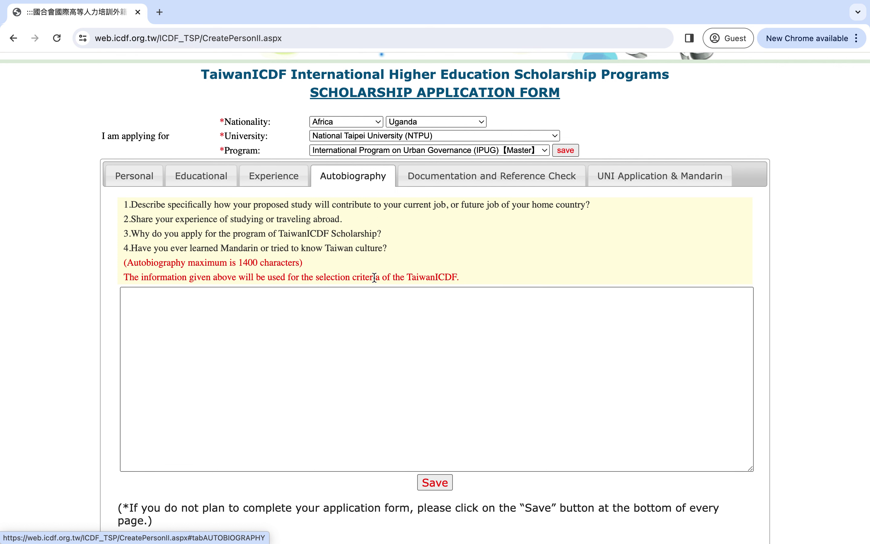
scroll(406, 349, "down", 1)
scroll(405, 350, "up", 1)
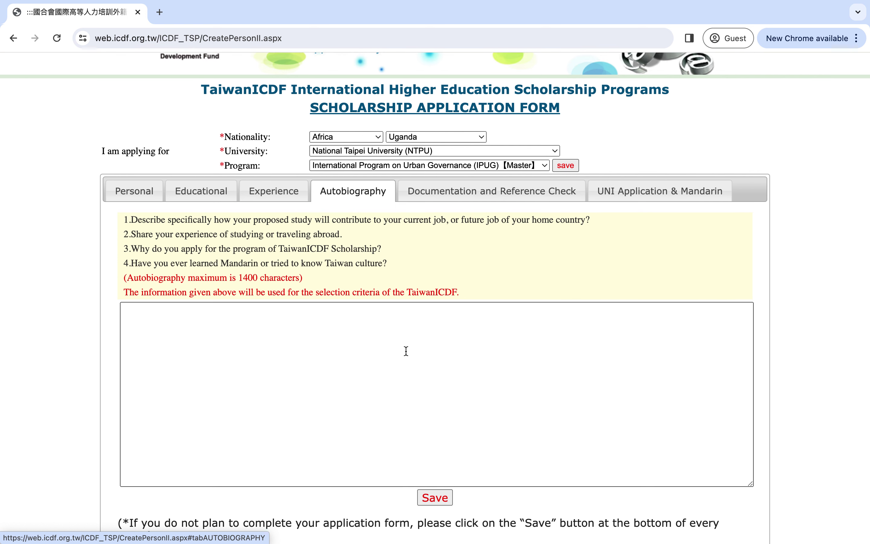
- Review the Documentation and Reference Check section's four required uploads and empty Referees information fields
left_click(466, 190)
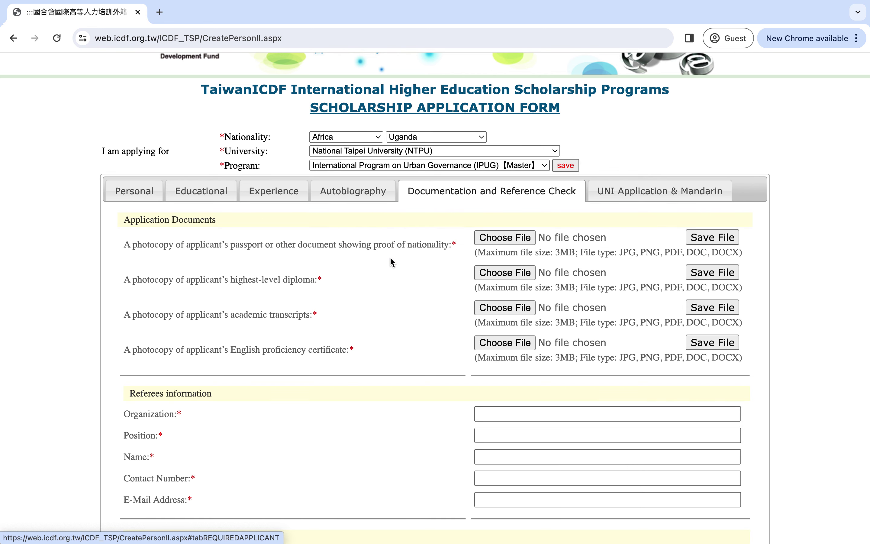
scroll(390, 258, "down", 1)
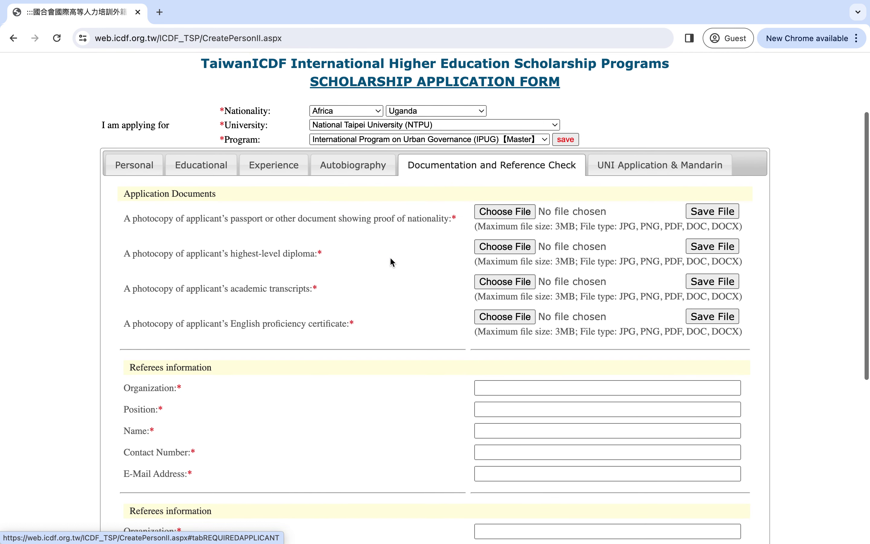
scroll(390, 258, "down", 1)
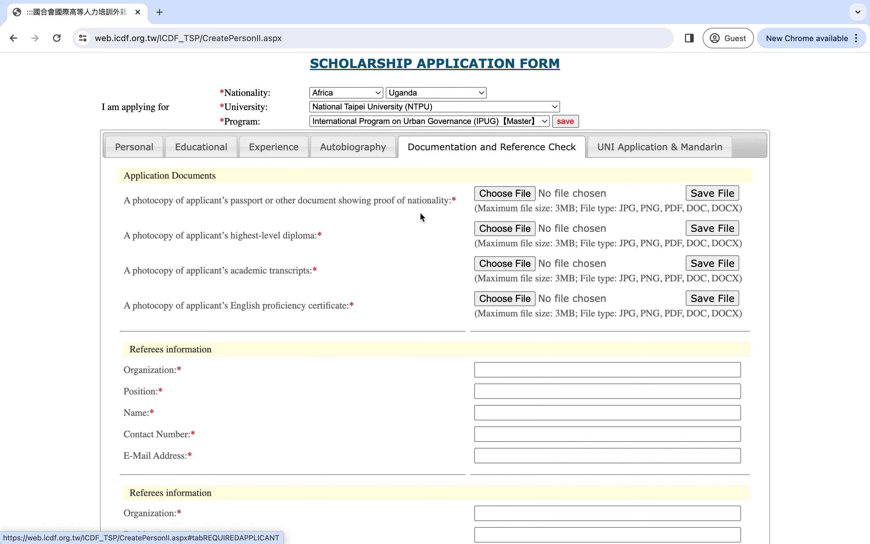
scroll(410, 287, "down", 2)
scroll(410, 290, "down", 3)
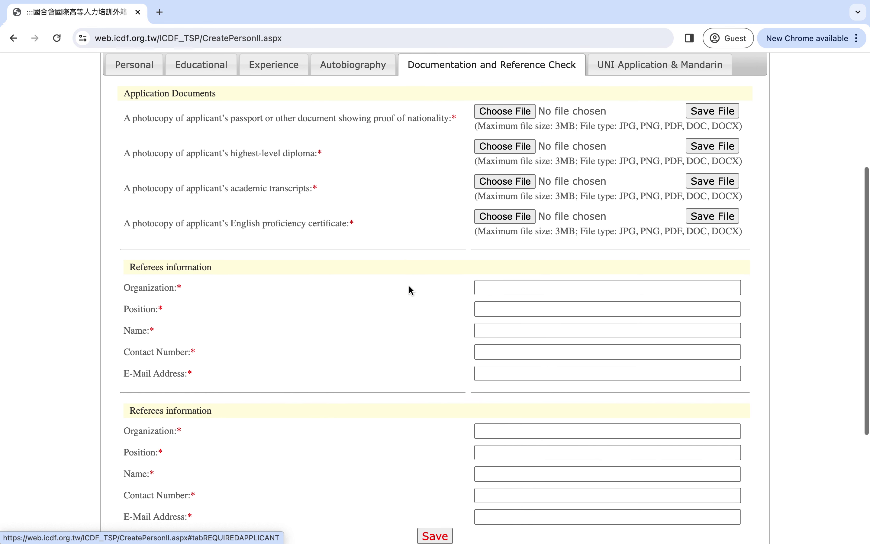
scroll(410, 290, "up", 1)
scroll(408, 285, "up", 4)
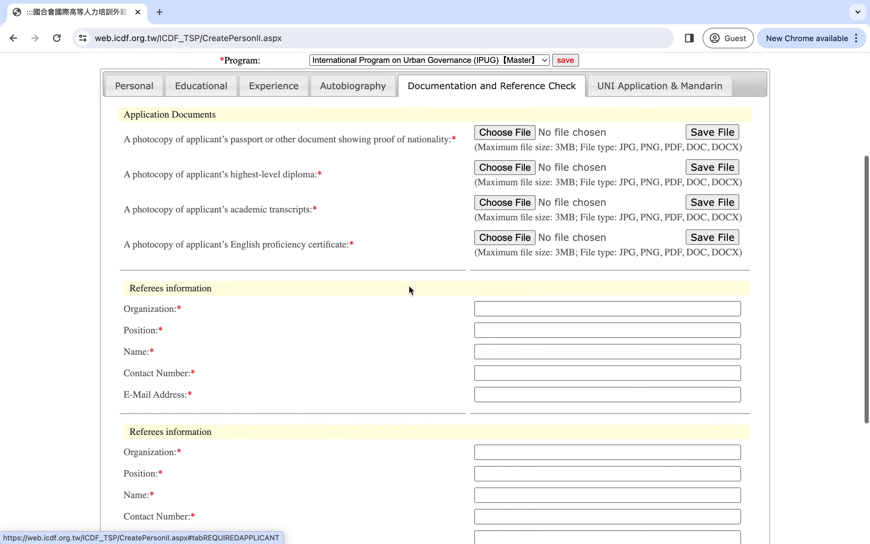
scroll(408, 285, "up", 4)
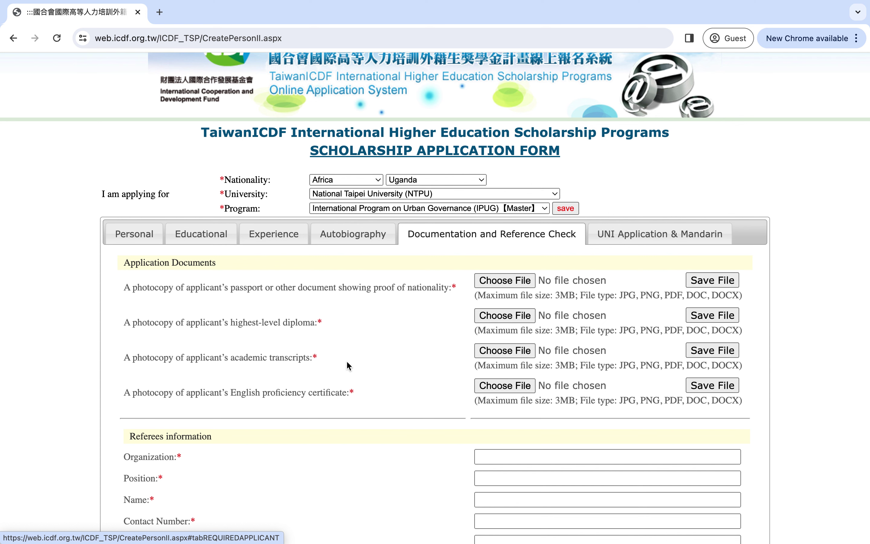
scroll(343, 350, "down", 3)
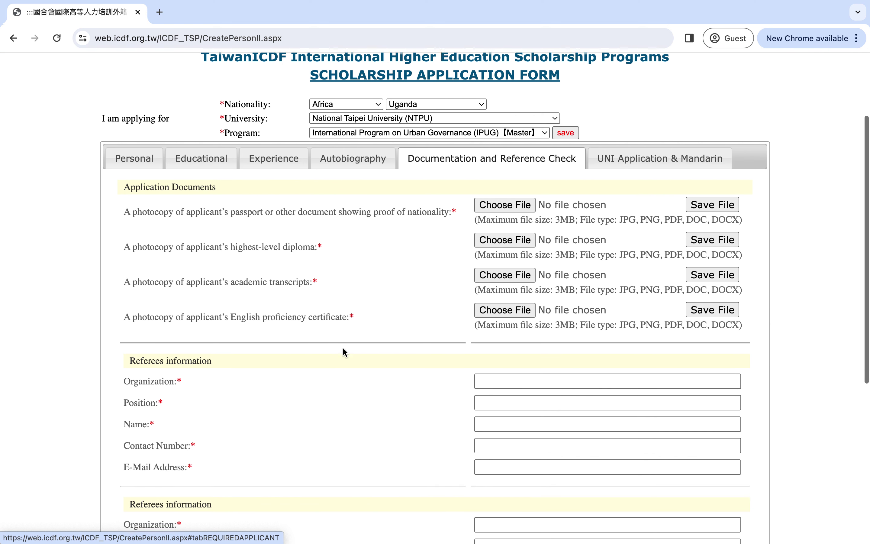
scroll(342, 350, "down", 1)
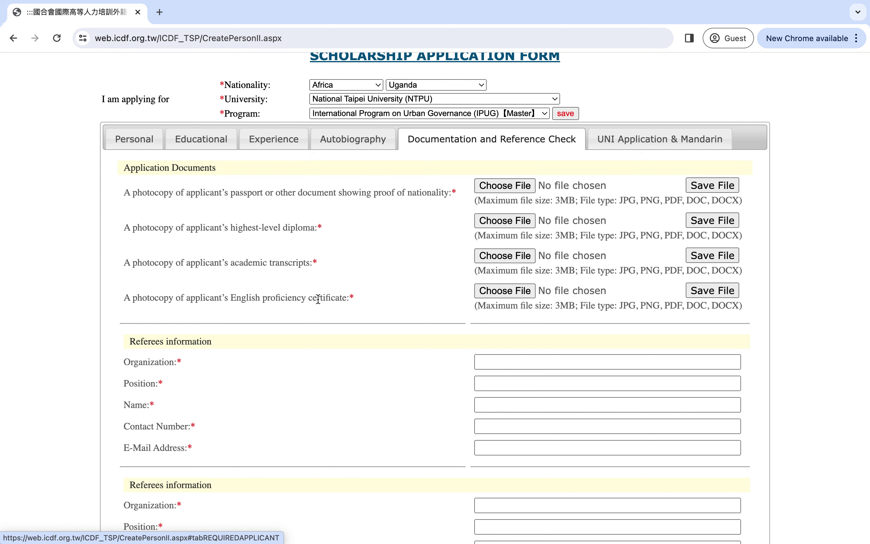
scroll(373, 304, "down", 3)
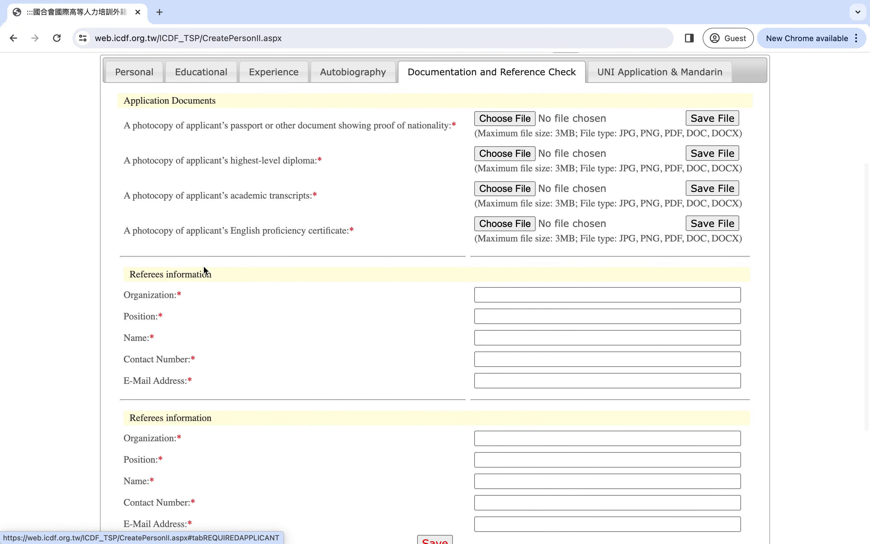
scroll(192, 280, "down", 3)
scroll(193, 282, "down", 1)
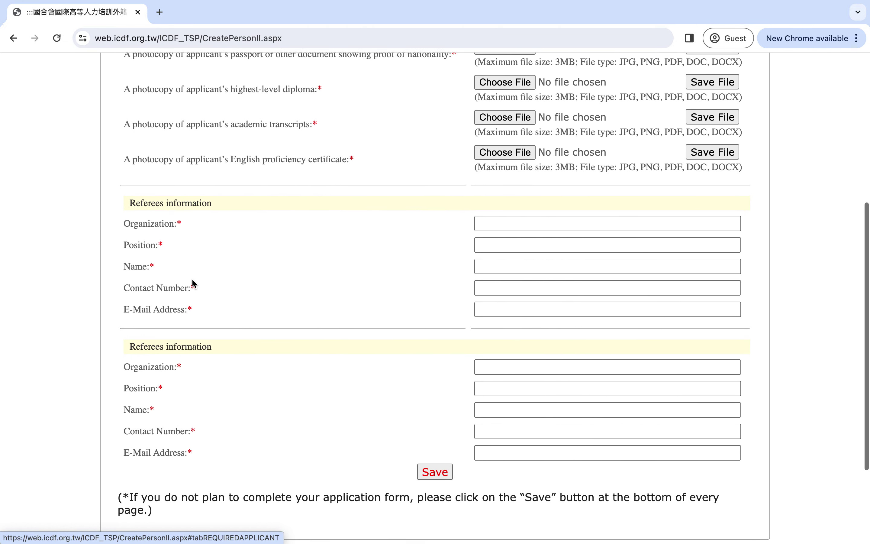
scroll(193, 283, "down", 1)
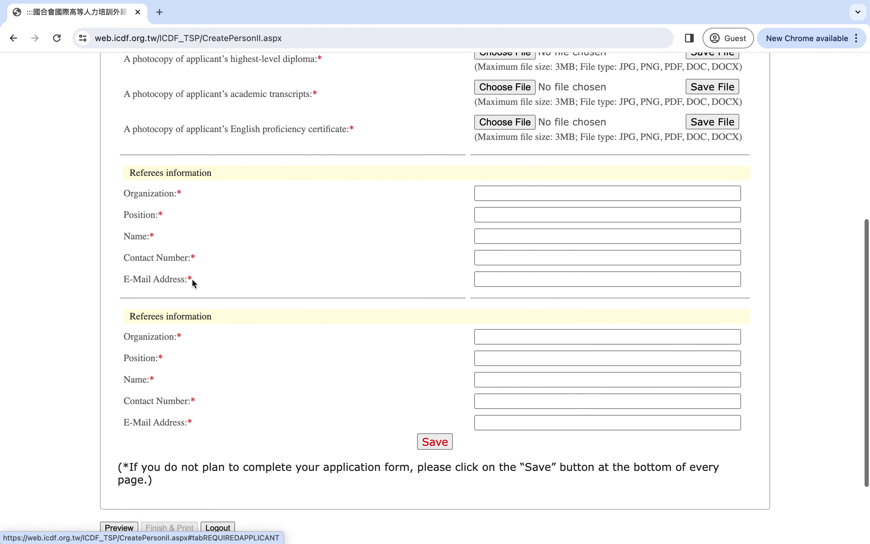
scroll(224, 284, "down", 1)
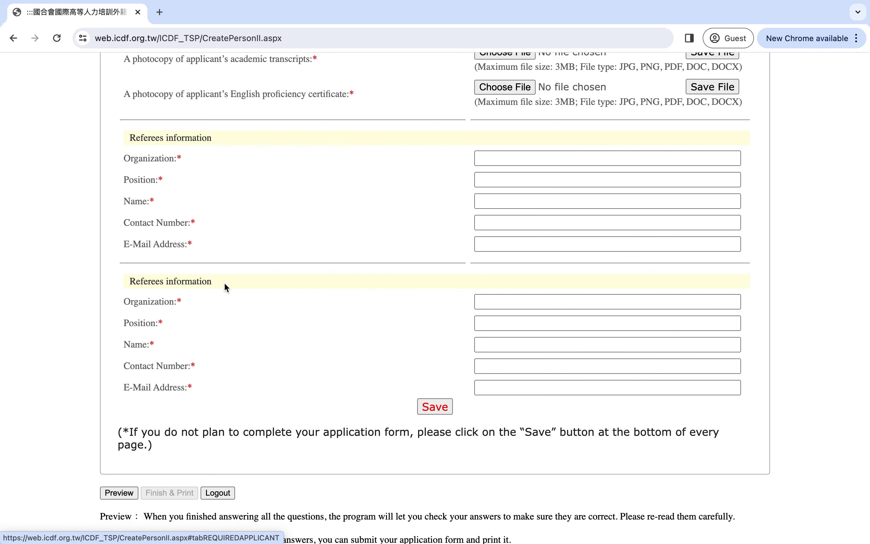
scroll(225, 284, "up", 1)
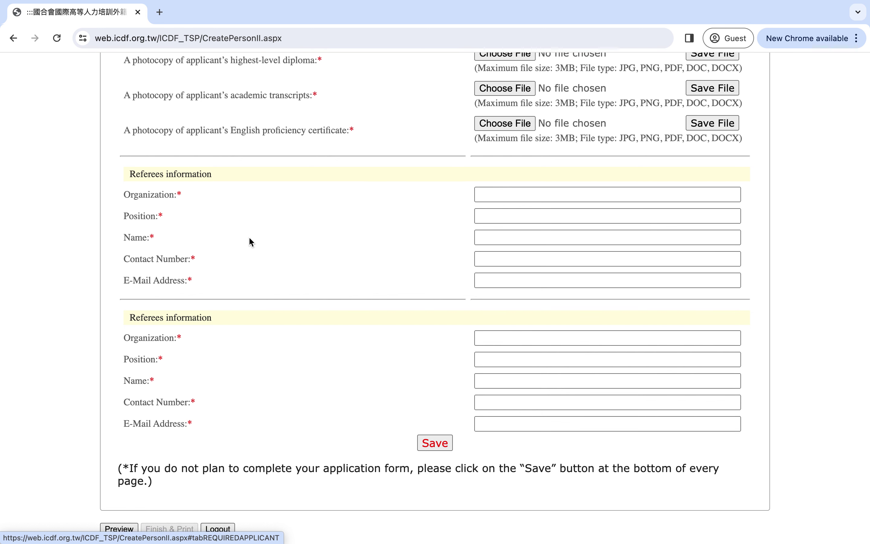
scroll(249, 238, "up", 1)
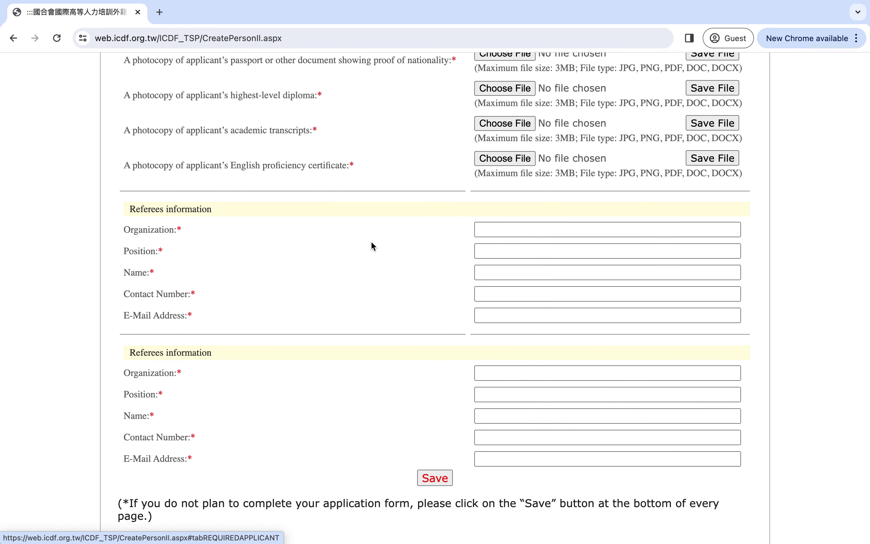
scroll(372, 247, "down", 2)
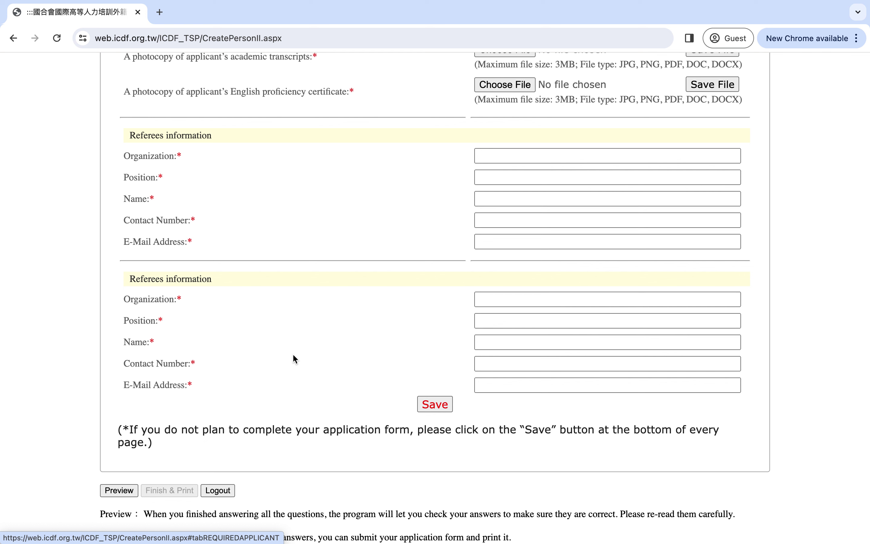
left_click(488, 241)
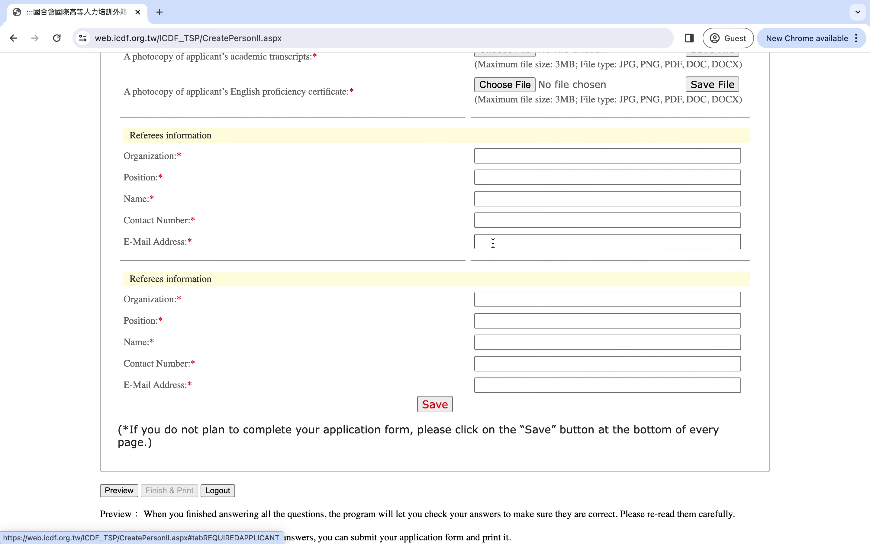
scroll(493, 242, "down", 3)
scroll(493, 242, "up", 4)
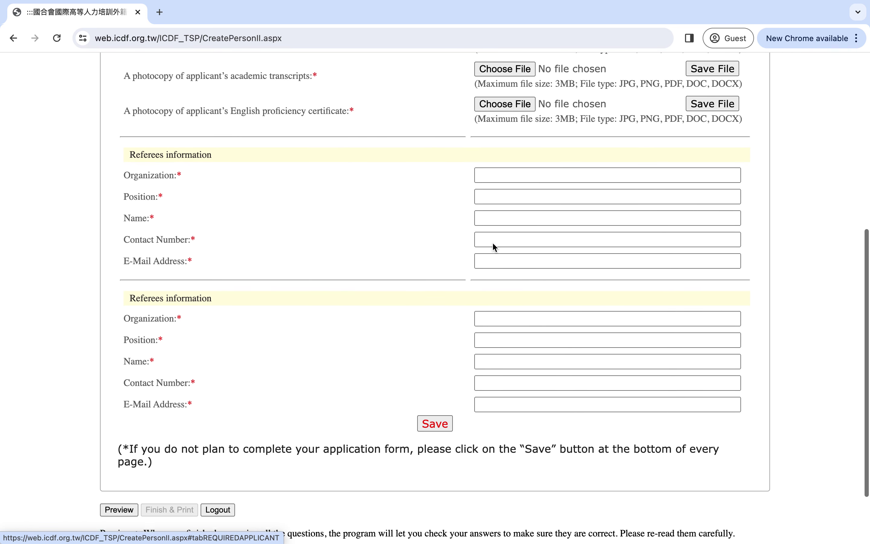
scroll(493, 246, "up", 2)
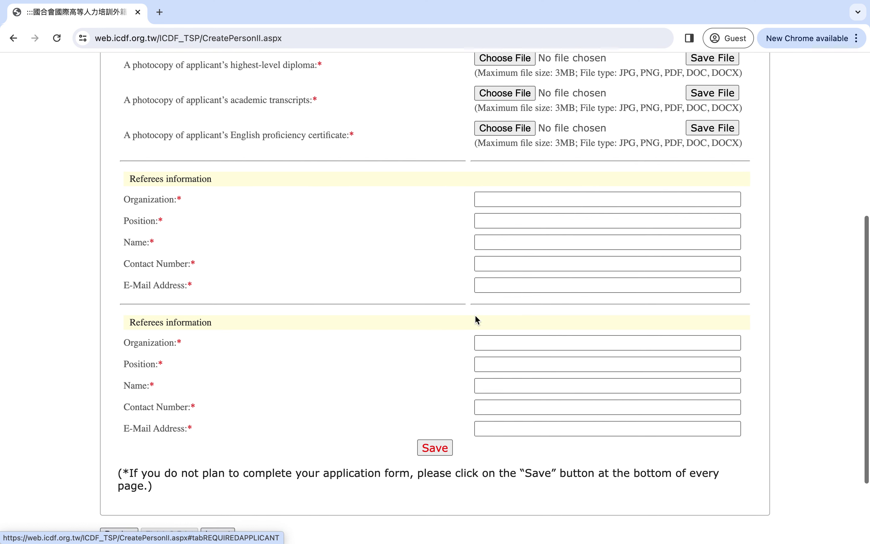
scroll(475, 317, "down", 2)
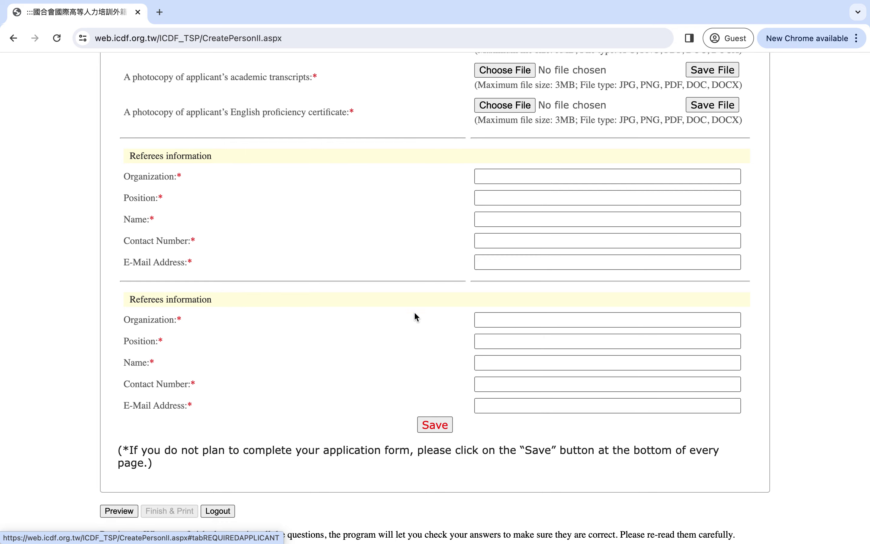
scroll(487, 263, "up", 15)
- Review the university-system checkbox and Mandarin course details, including the Online Mandarin Test due March 15, 2024
scroll(488, 265, "up", 1)
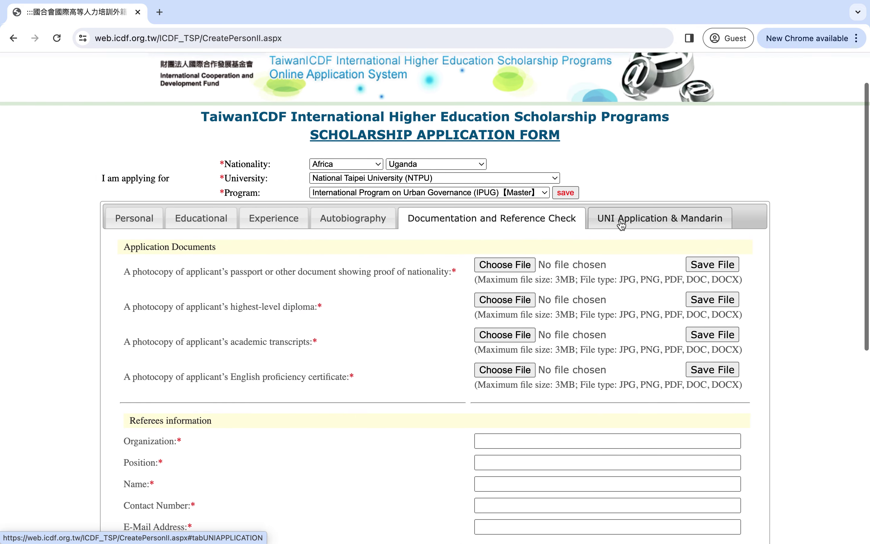
left_click(622, 219)
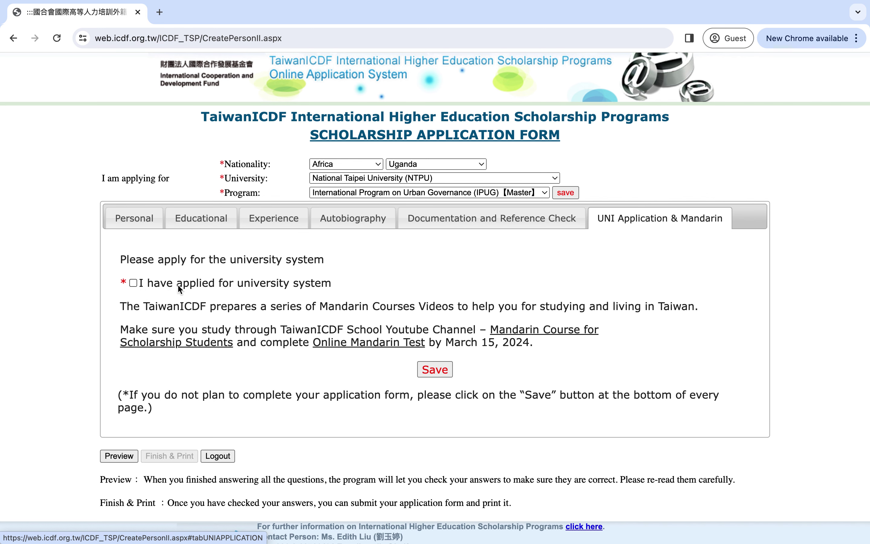
scroll(181, 301, "down", 1)
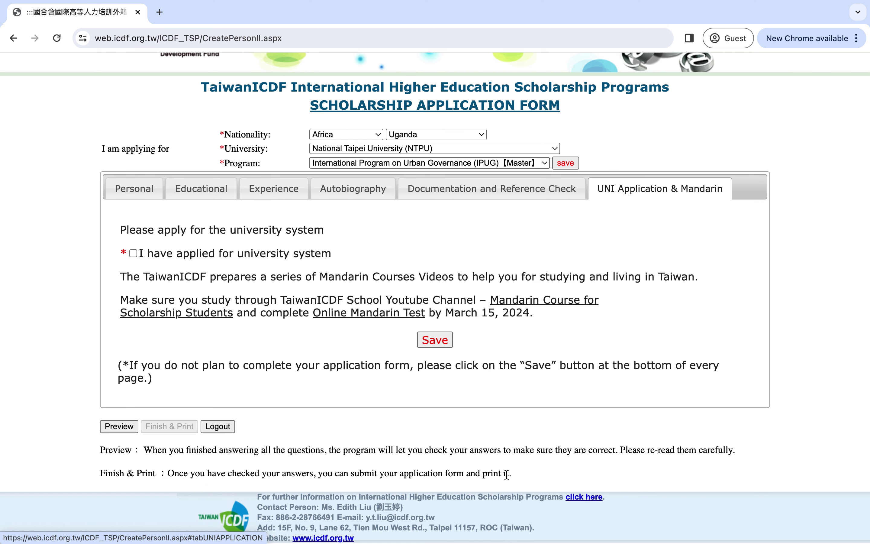
scroll(579, 445, "down", 1)
scroll(577, 445, "up", 1)
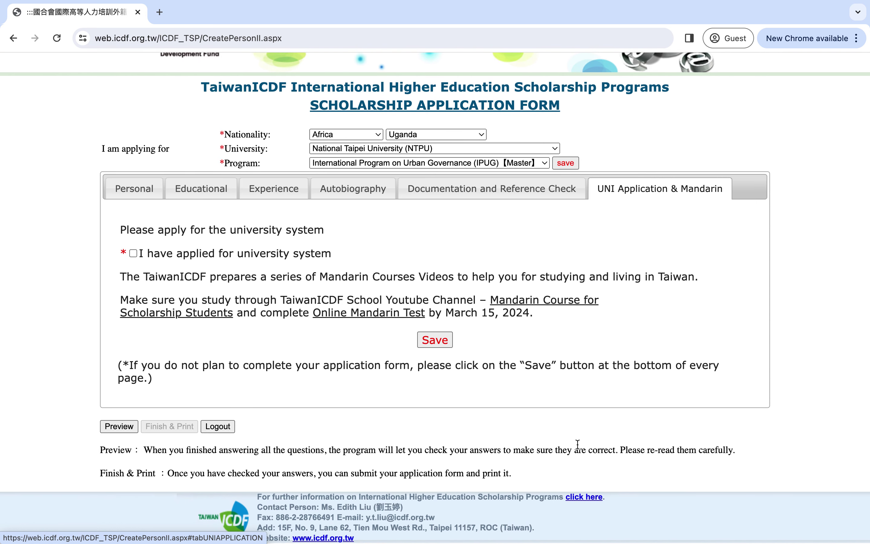